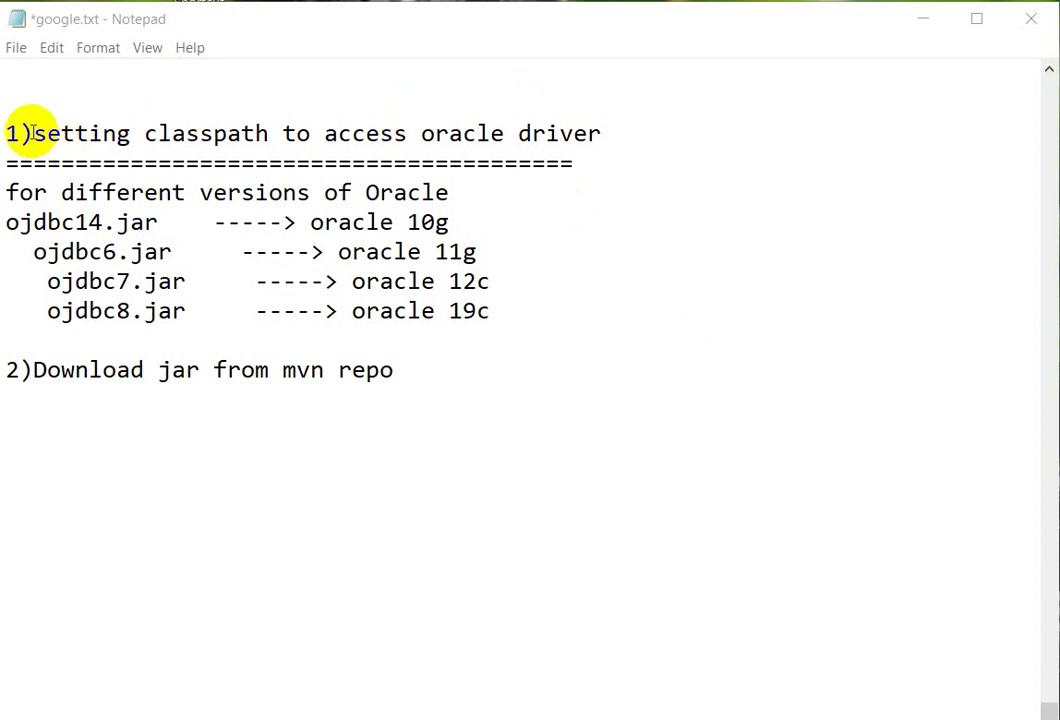
- Review the notes on which ojdbc jar file matches each Oracle version for the classpath setup
drag(33, 133, 630, 157)
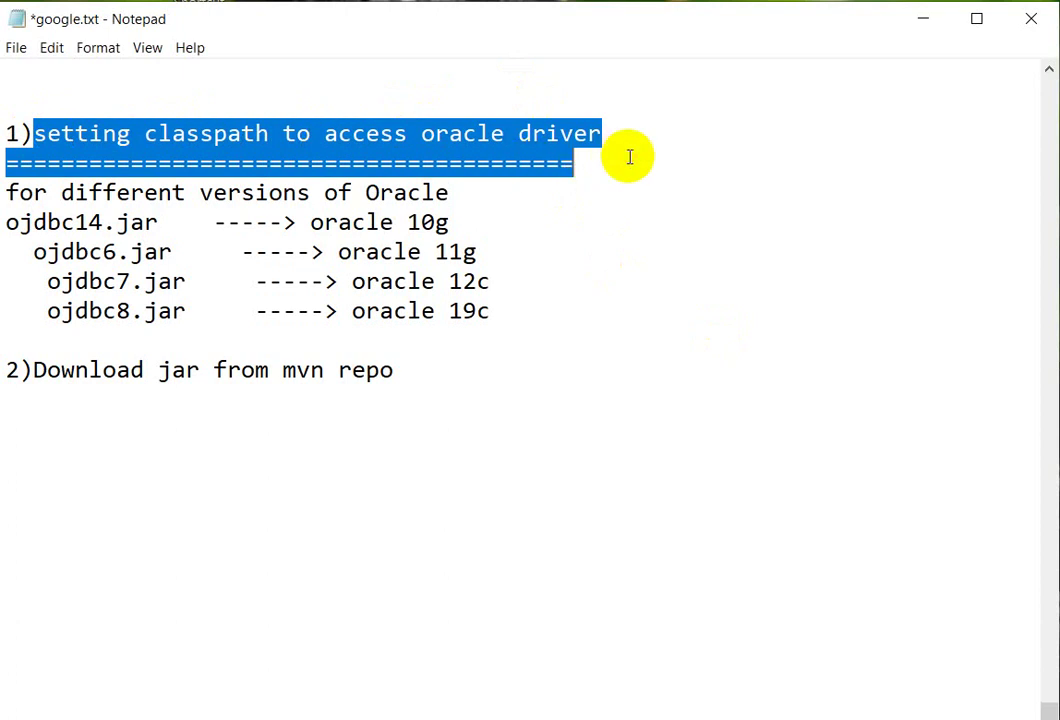
click(613, 166)
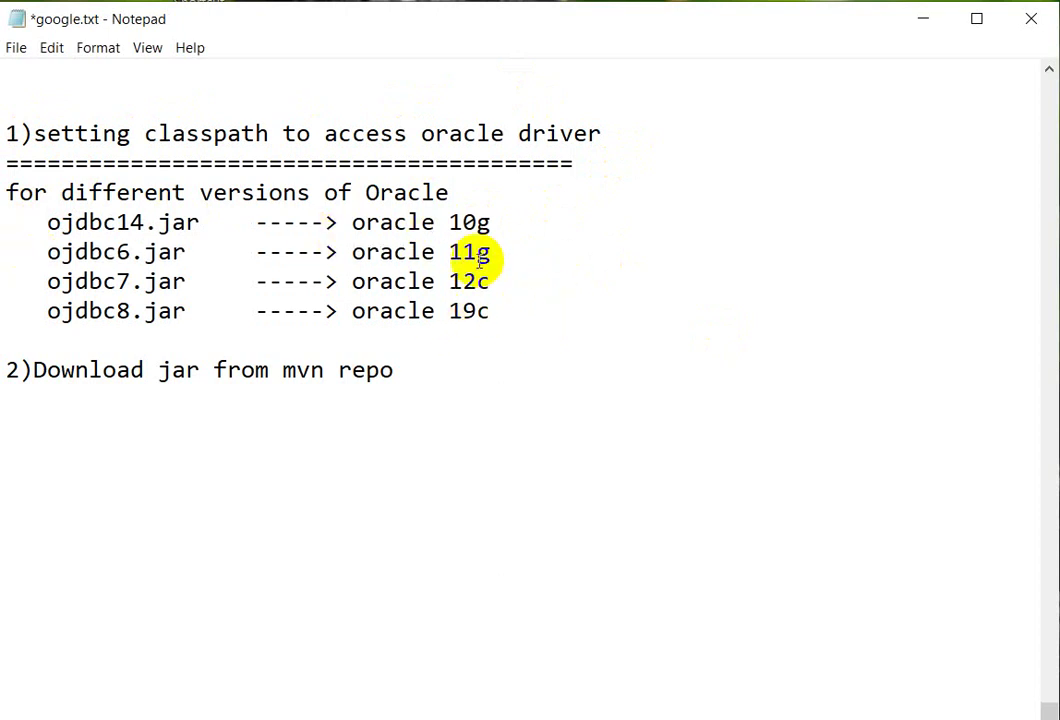
drag(455, 190, 35, 172)
click(319, 220)
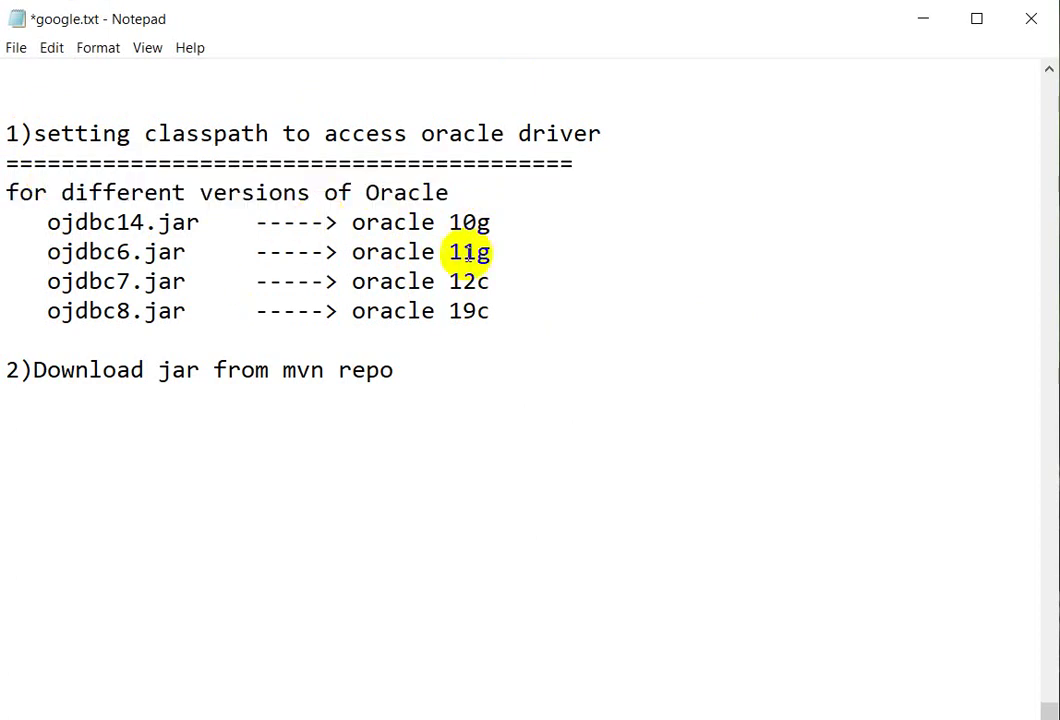
drag(503, 218, 357, 222)
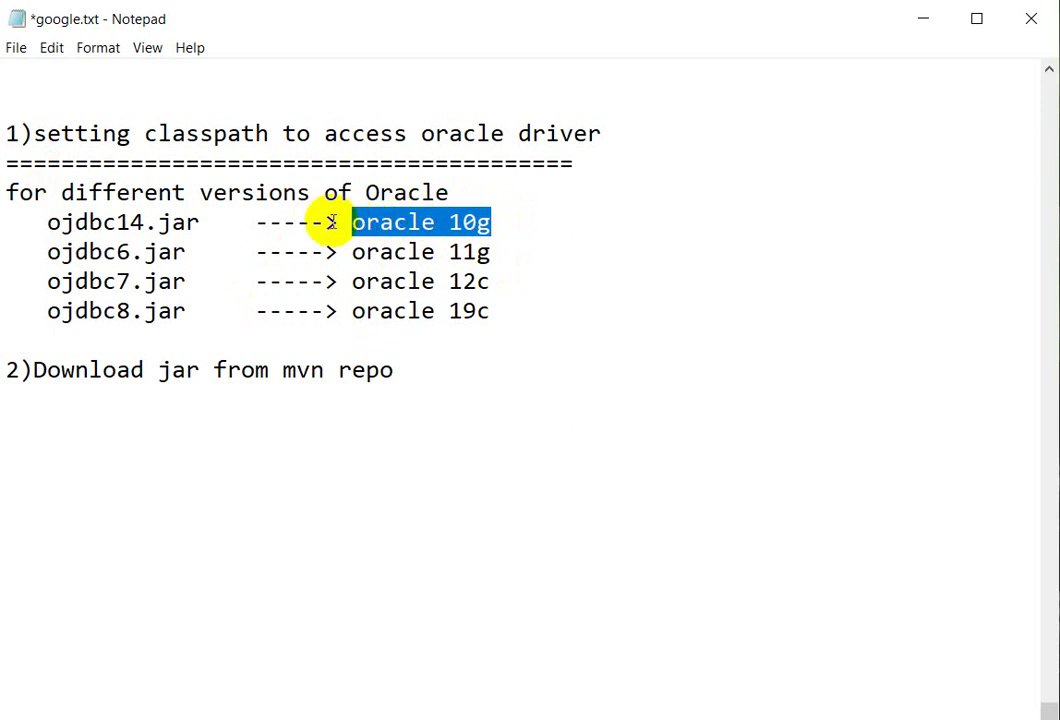
click(200, 222)
drag(193, 218, 22, 213)
click(477, 281)
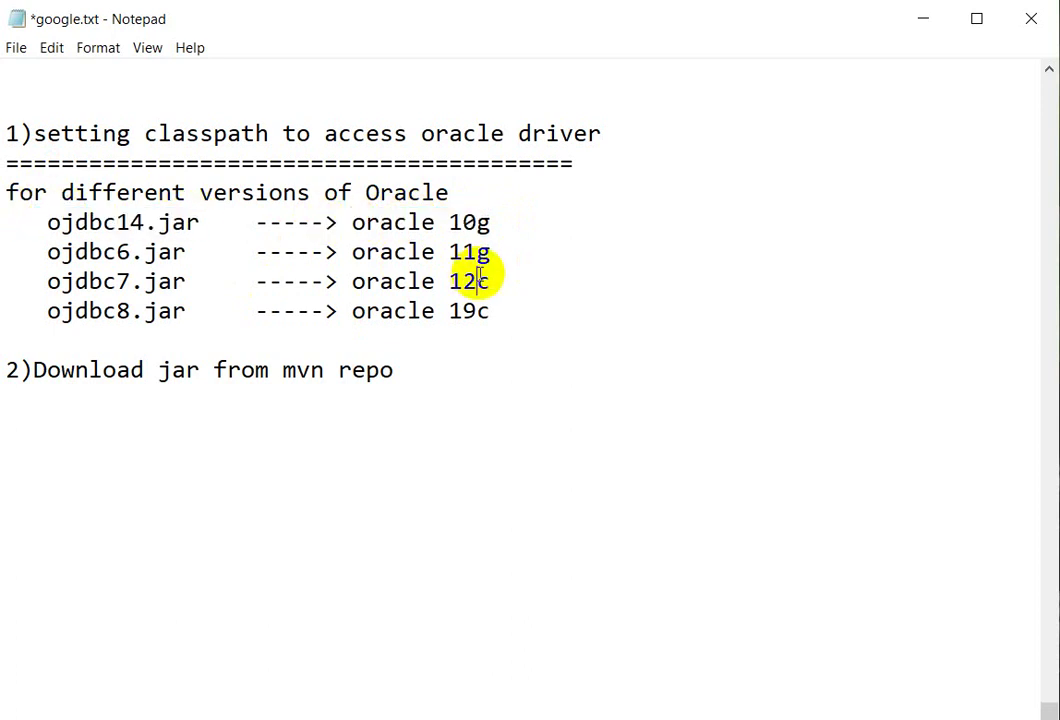
drag(484, 283, 350, 280)
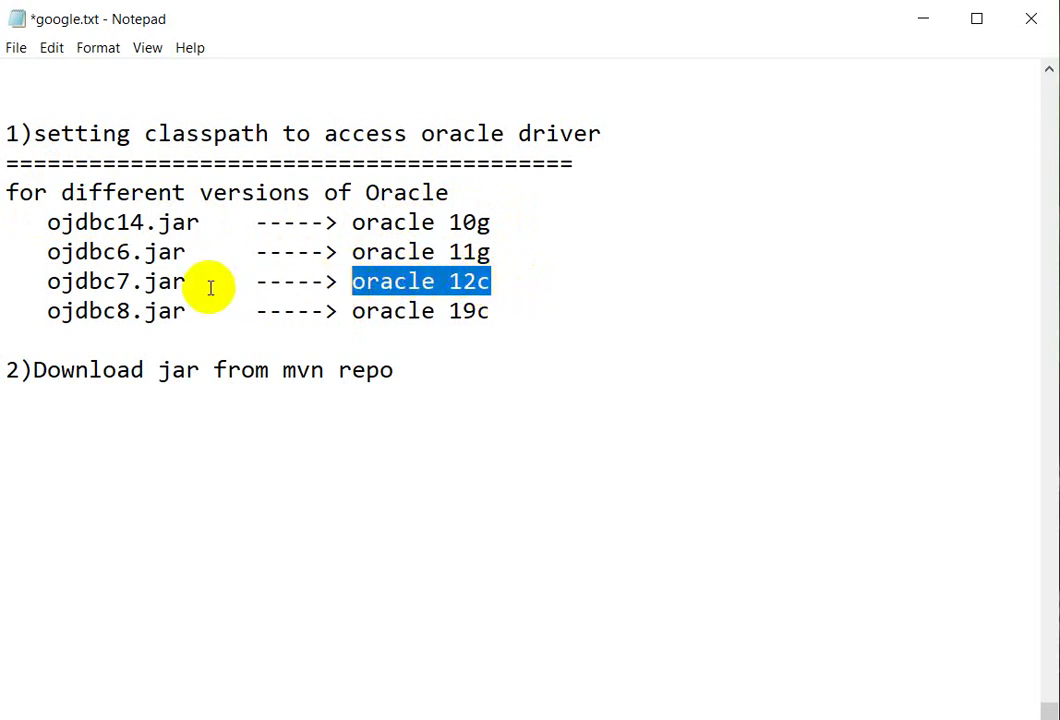
drag(186, 281, 75, 283)
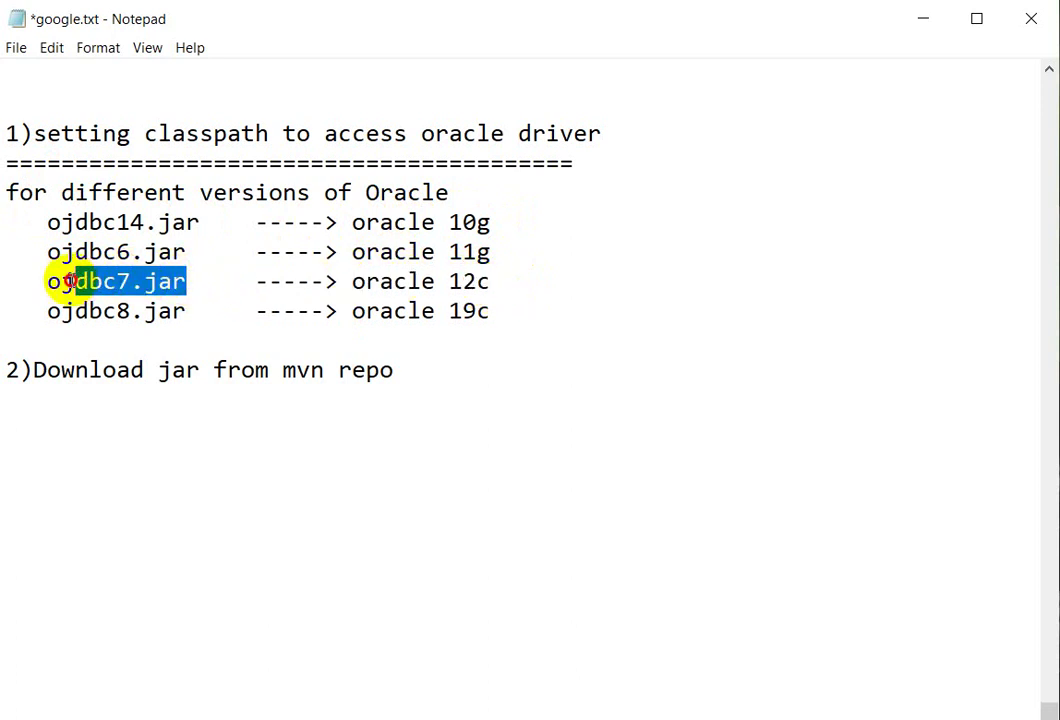
click(534, 302)
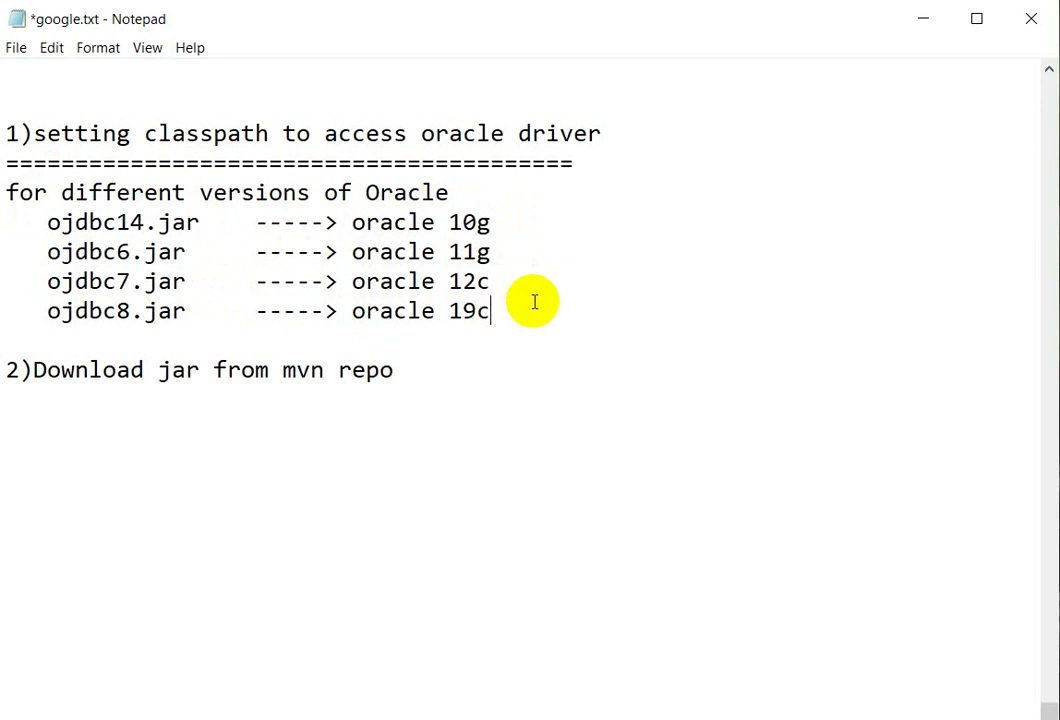
drag(507, 309, 345, 296)
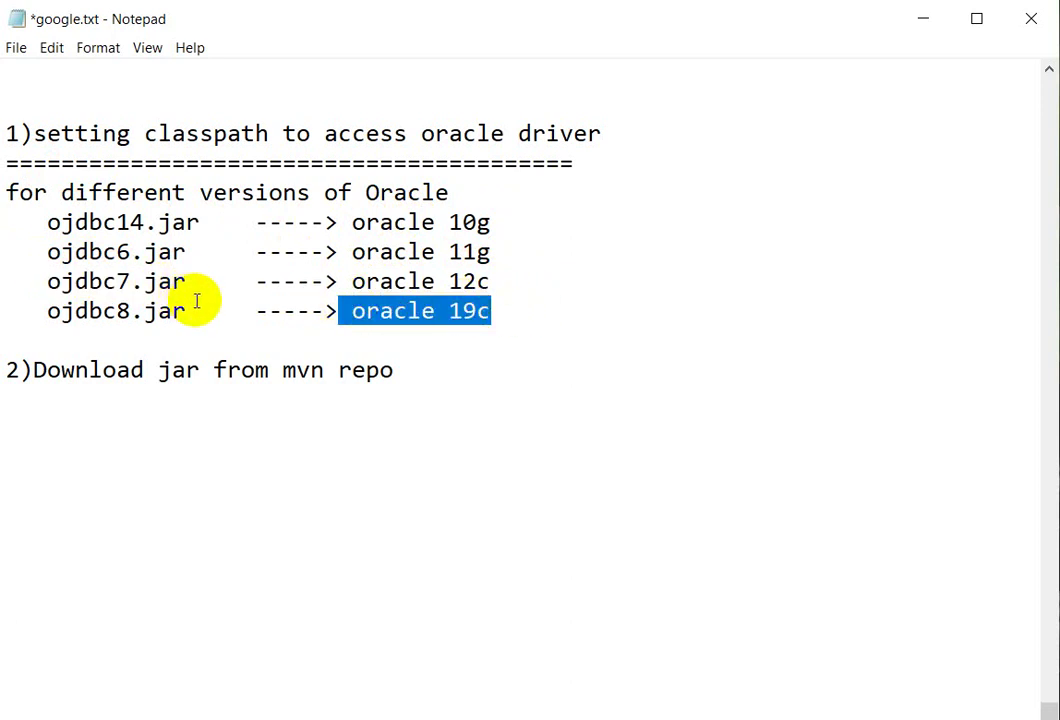
drag(200, 313, 45, 309)
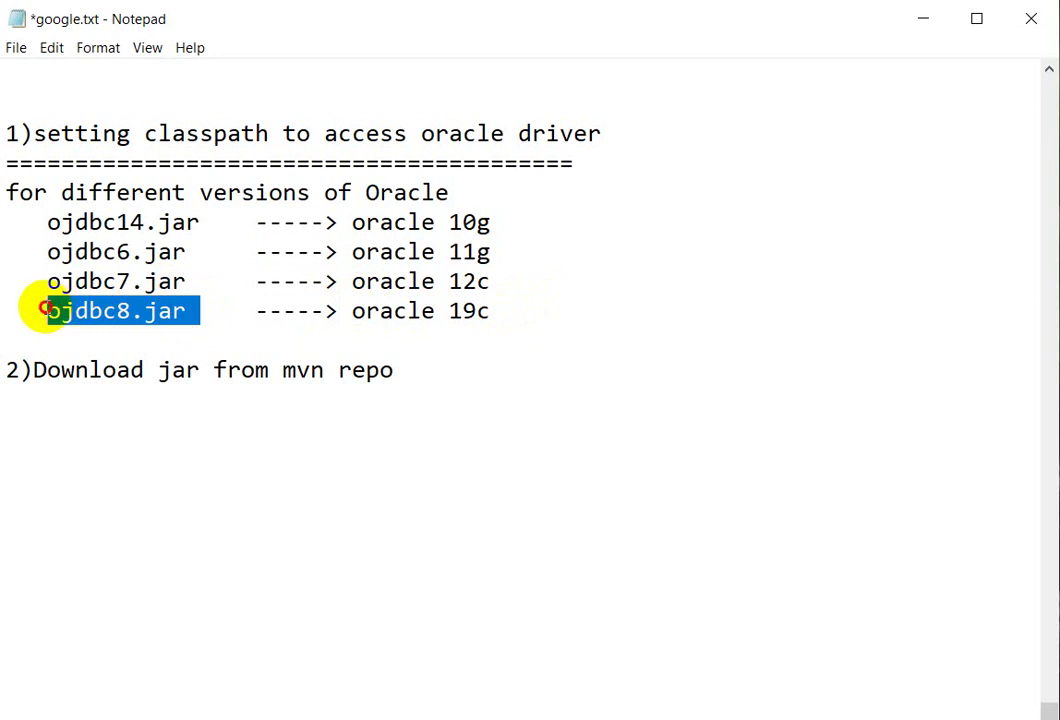
click(253, 338)
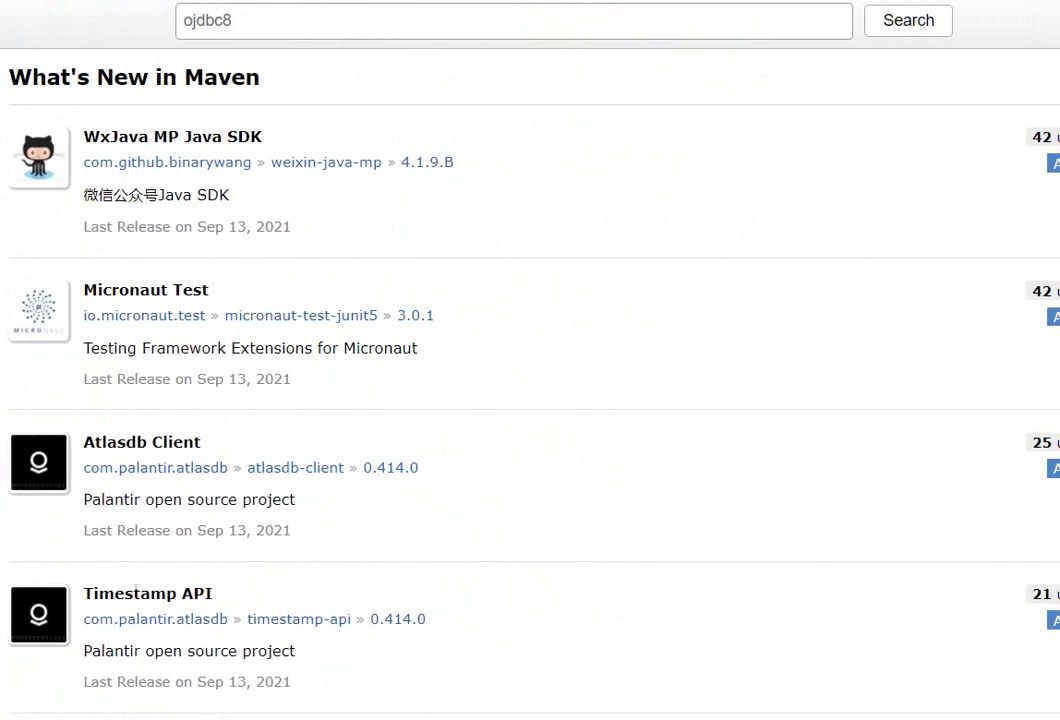
- In the Maven repository site, search for ojdbc8 and download the jar of the com.oracle.database.jdbc artifact, version 21.1.0.0
click(910, 21)
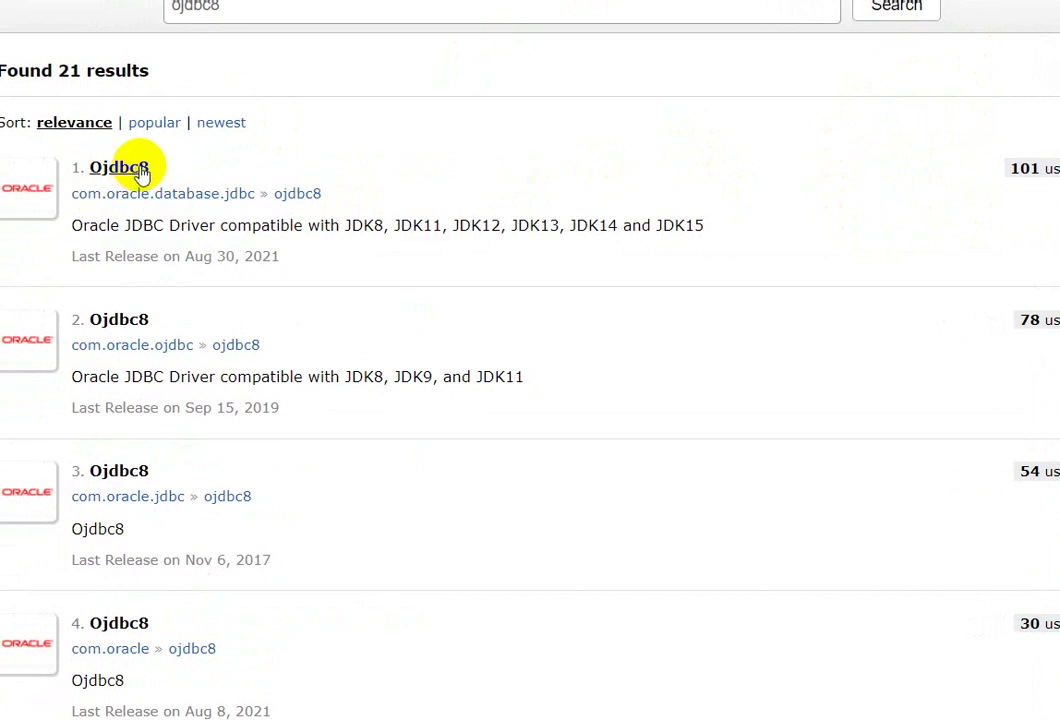
click(141, 172)
scroll(508, 446, down, 2)
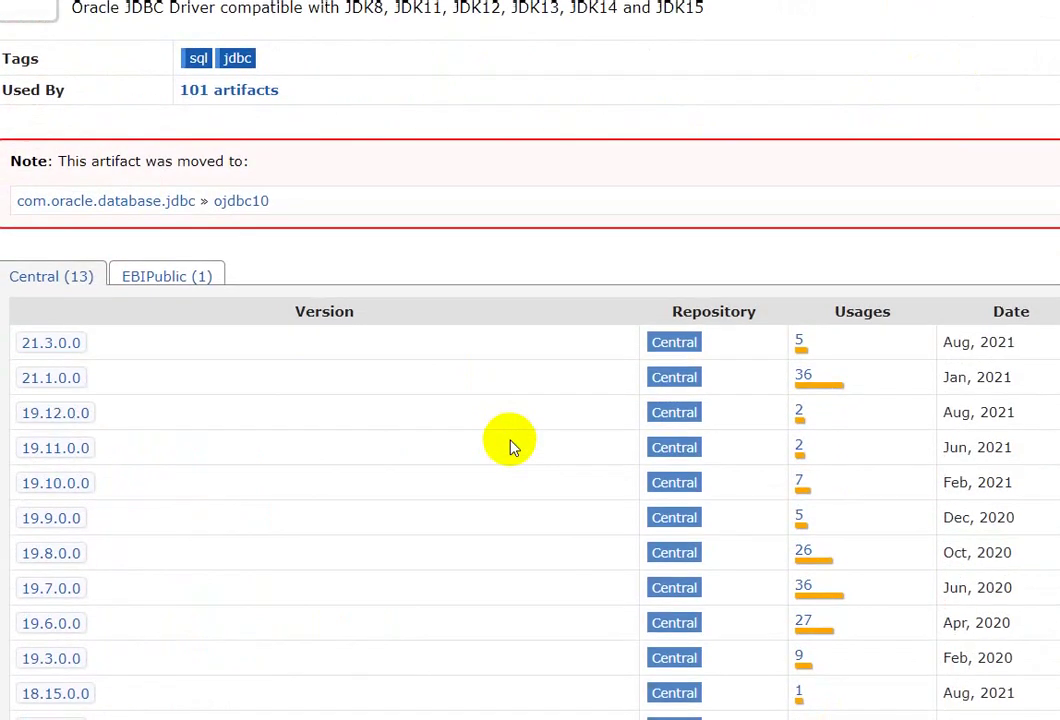
scroll(866, 344, down, 1)
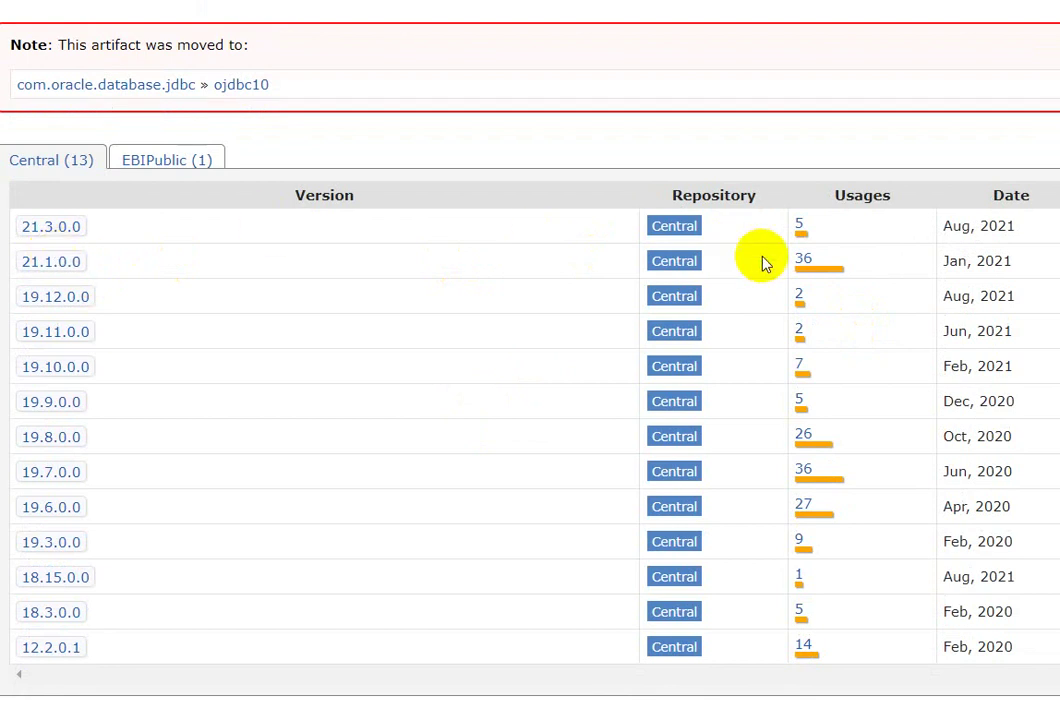
click(58, 264)
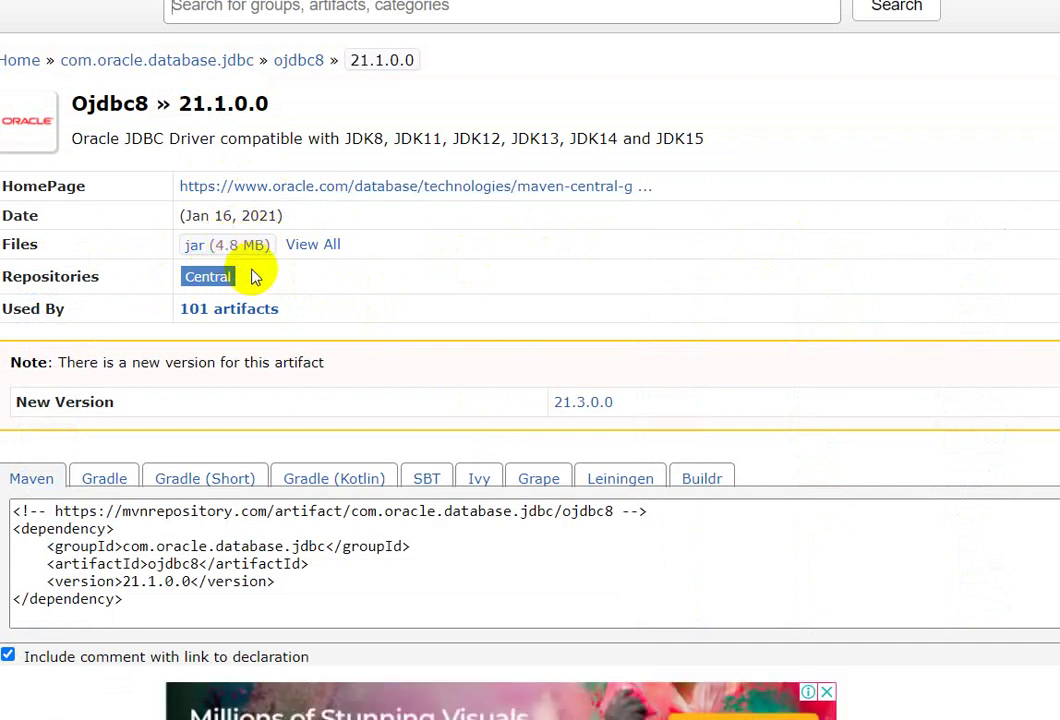
click(453, 25)
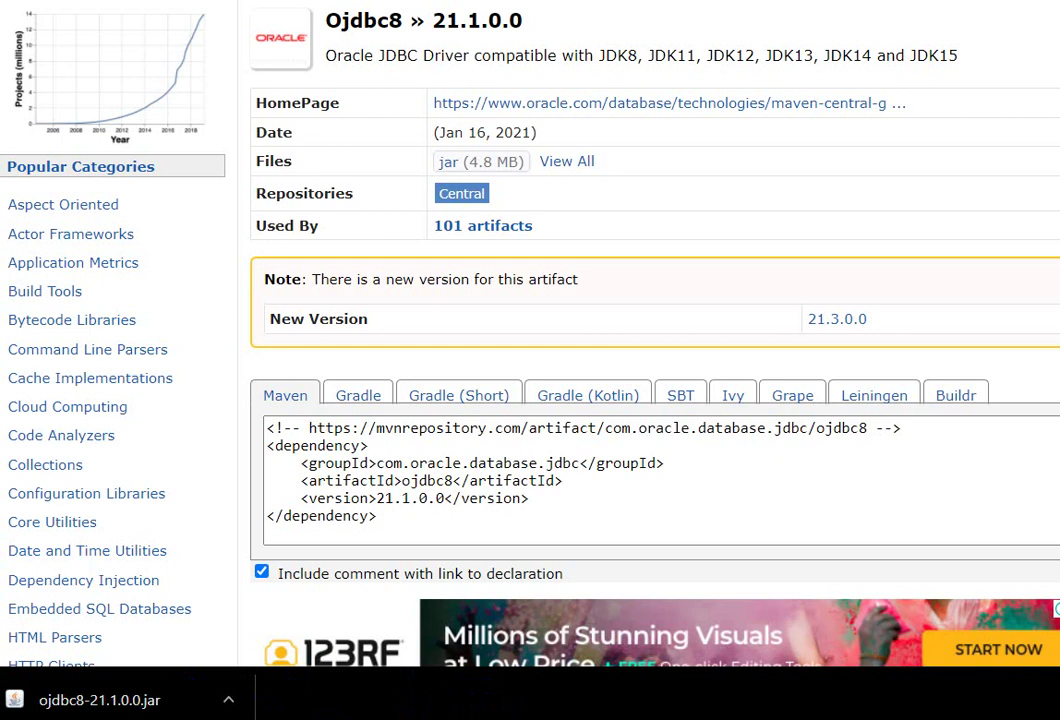
- Find This PC through Windows search and open its properties
click(131, 703)
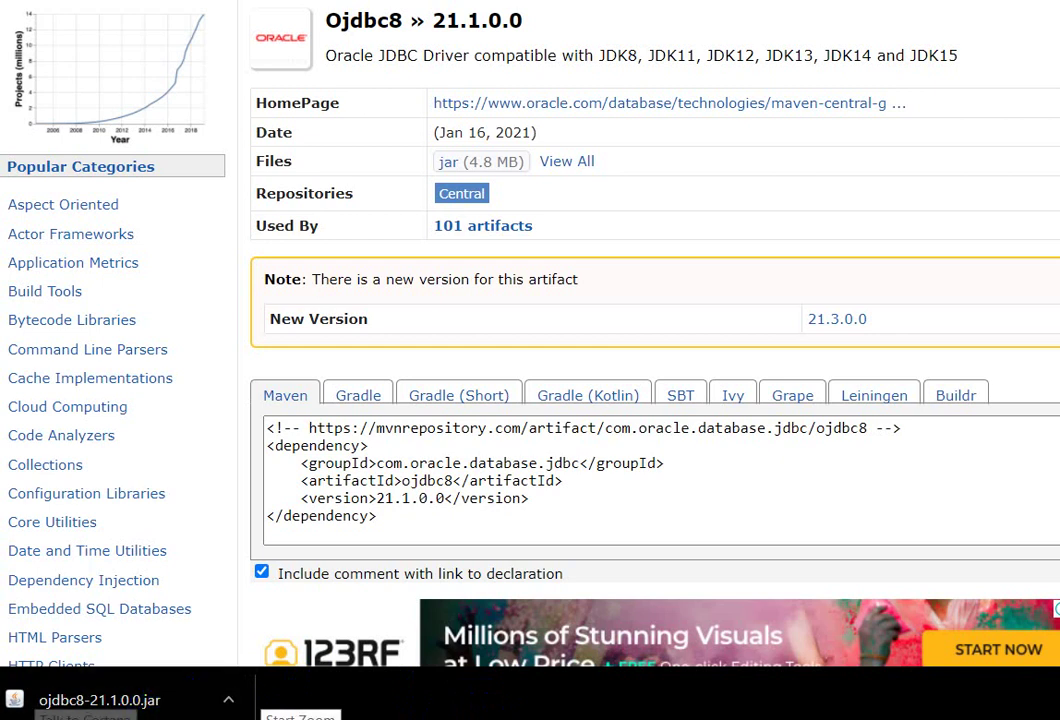
key(super)
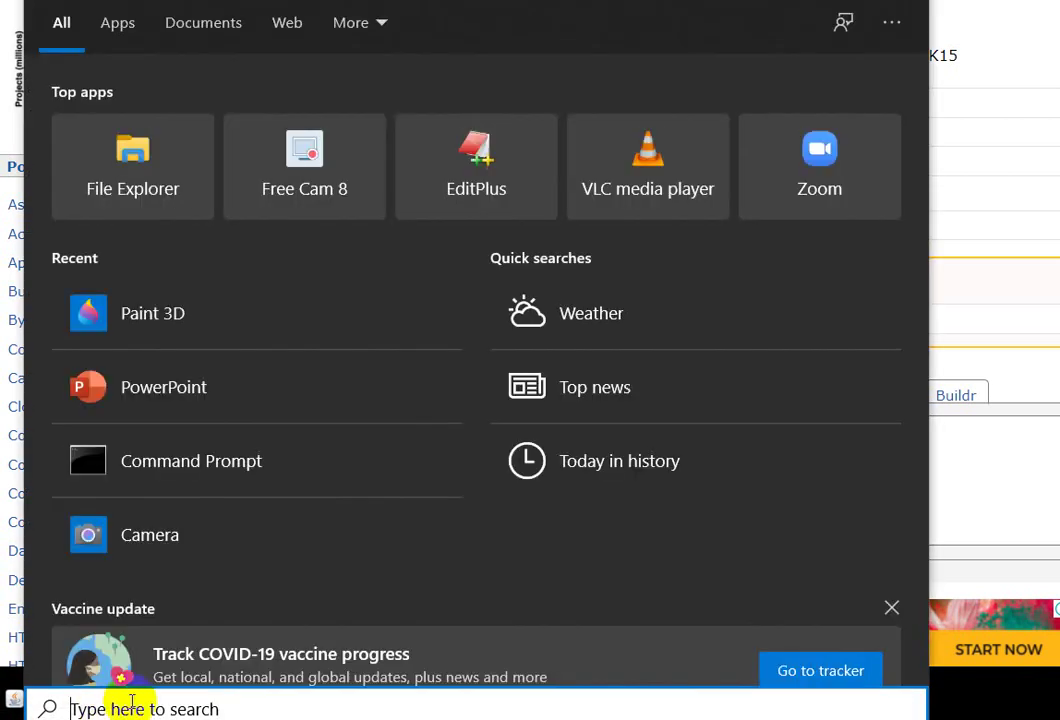
text(this)
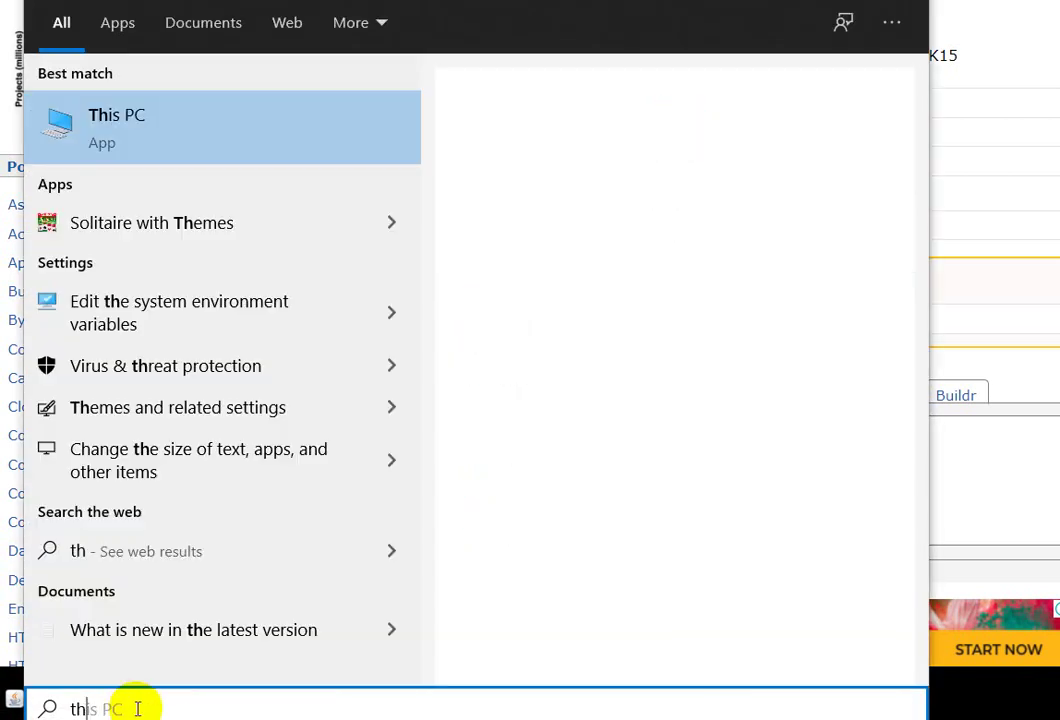
right_click(225, 117)
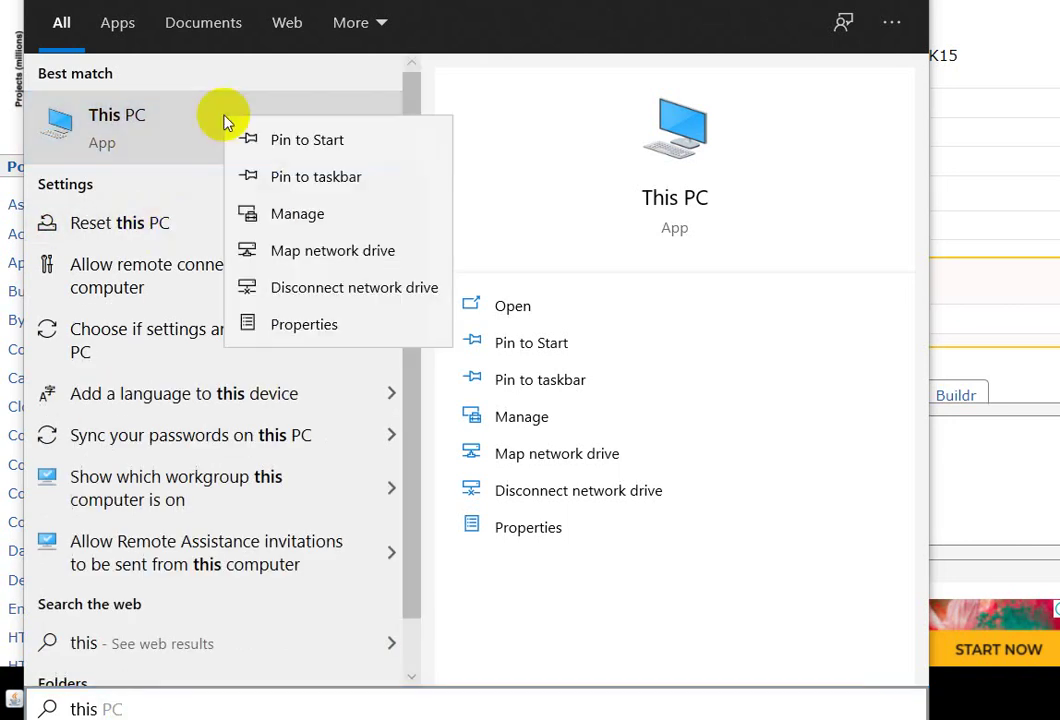
click(362, 323)
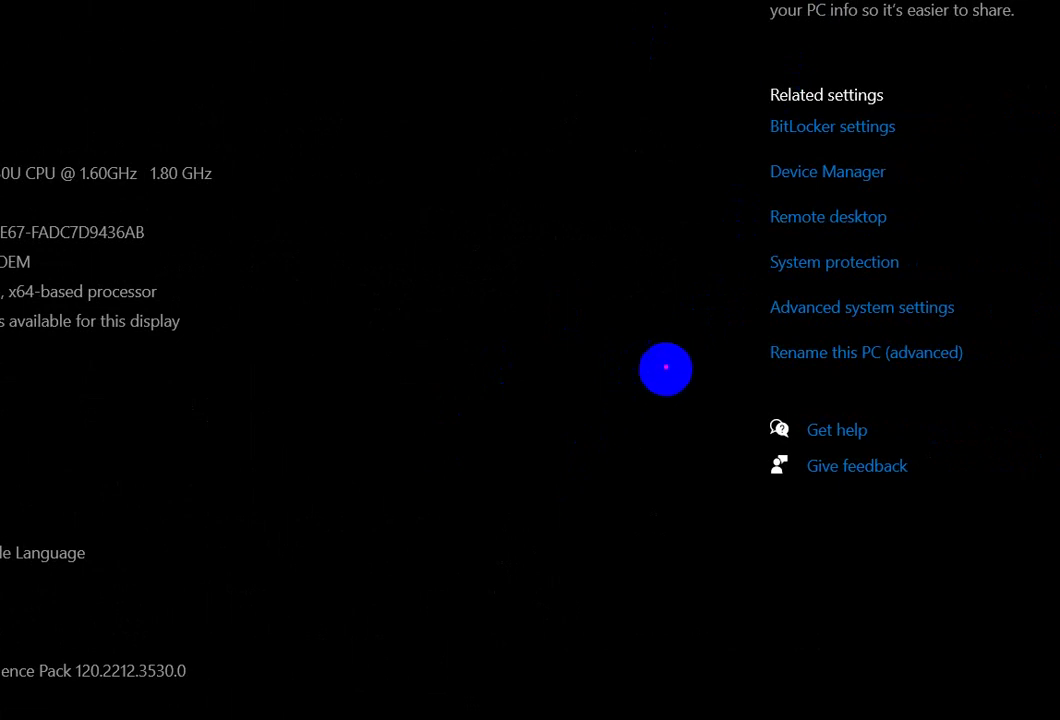
- Open the Environment Variables dialog from the advanced system settings and move it fully into view
mouse_move(762, 317)
mouse_down()
mouse_move(603, 374)
mouse_move(715, 348)
mouse_move(767, 317)
mouse_move(746, 312)
mouse_up()
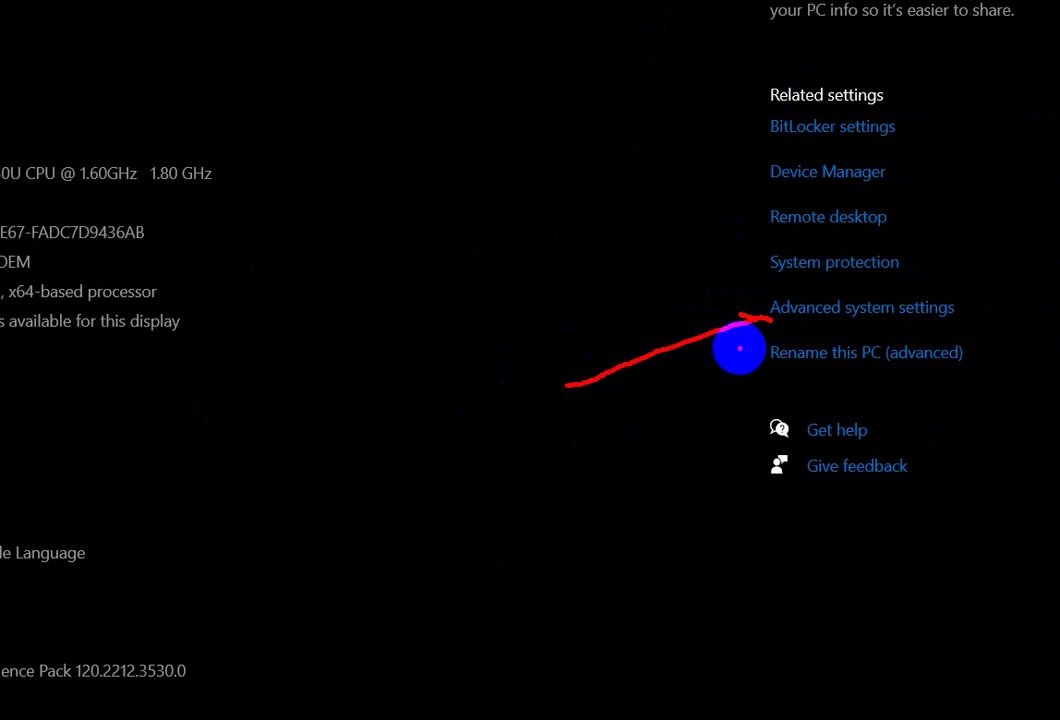
click(853, 313)
drag(2, 16, 430, 52)
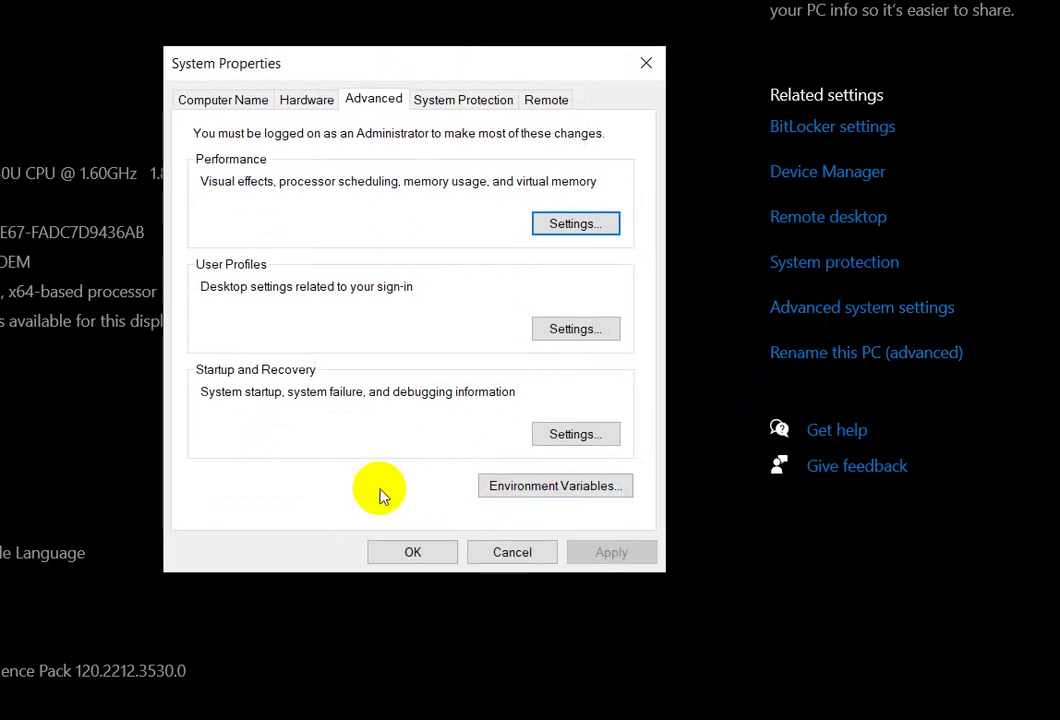
click(541, 486)
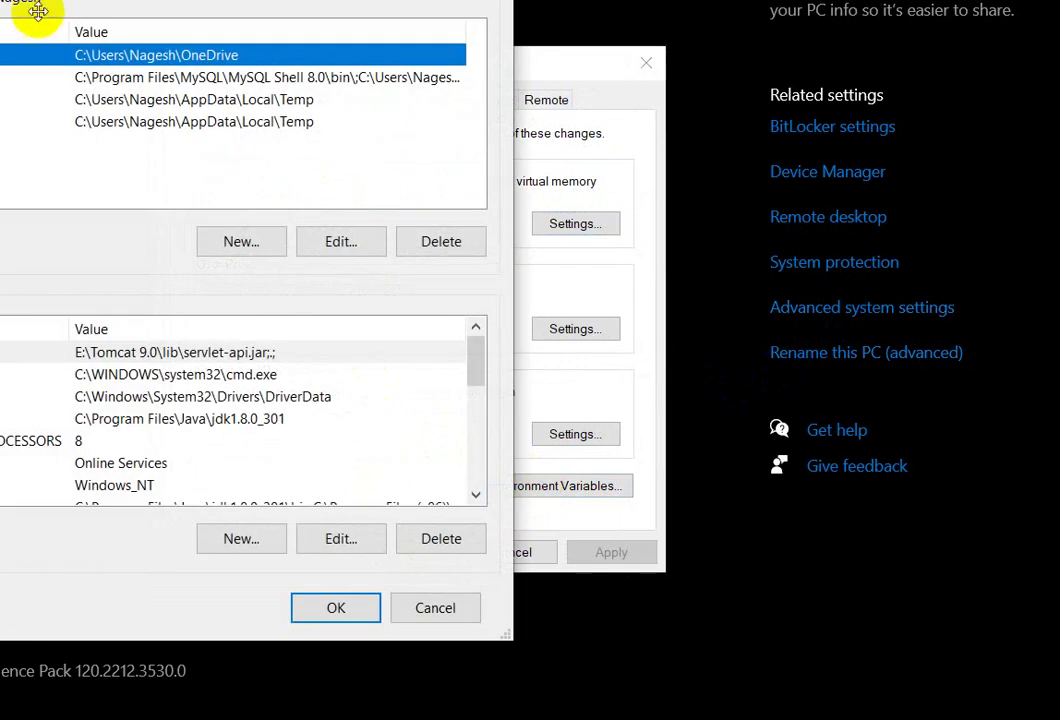
drag(58, 0, 301, 34)
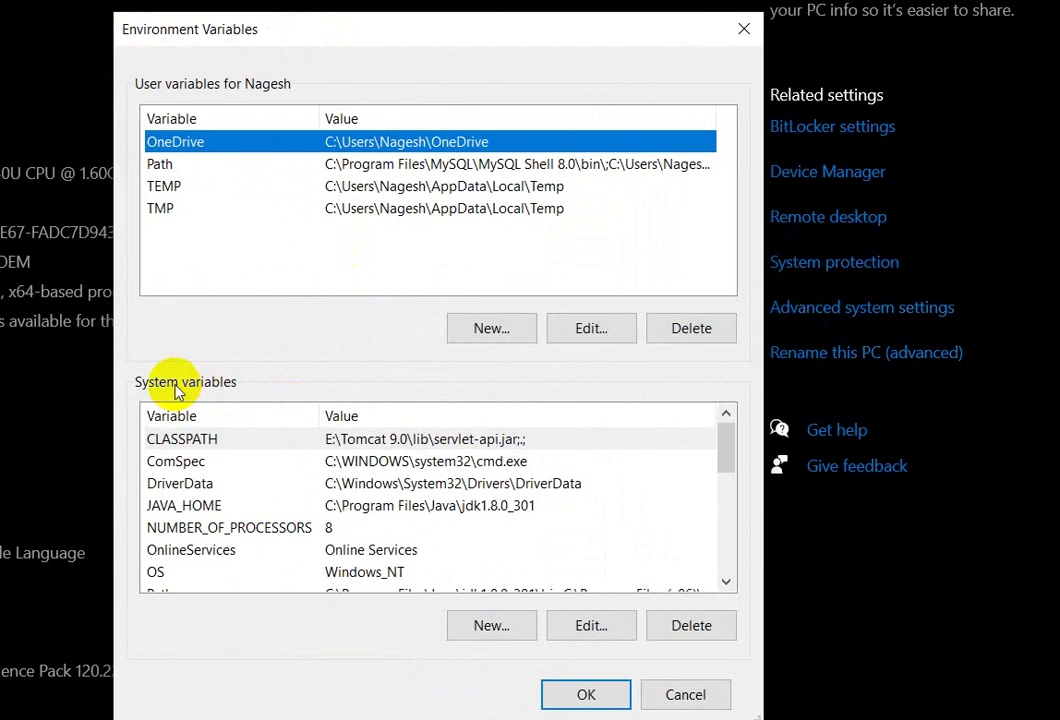
- Start creating a new system variable and move its dialog into view
click(296, 442)
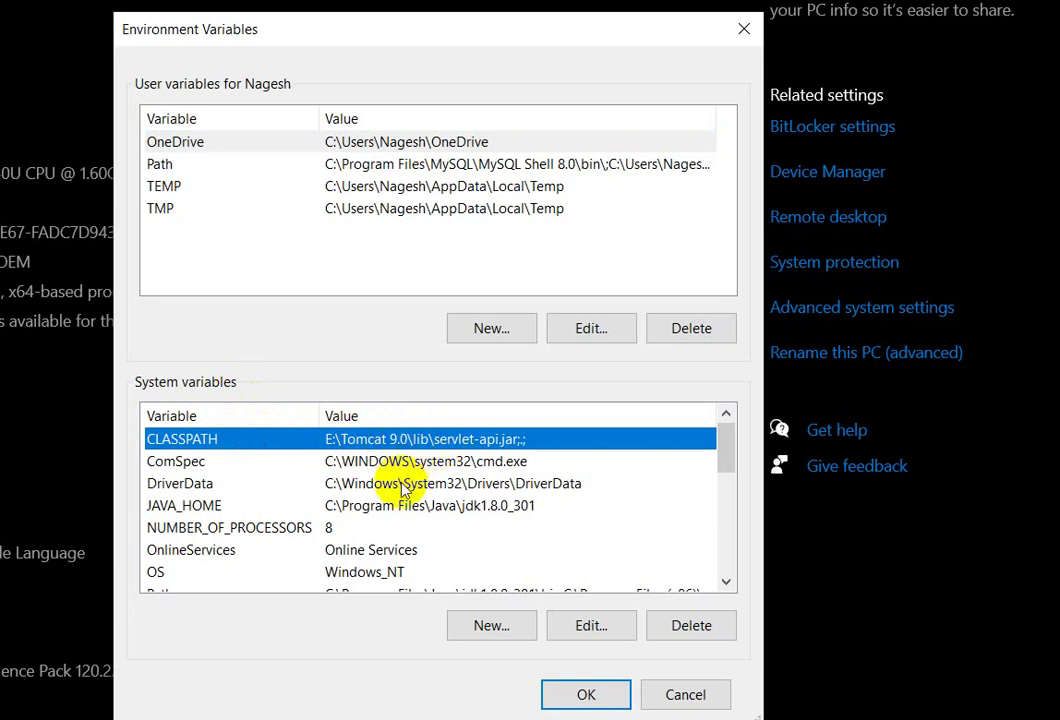
click(509, 630)
drag(185, 194, 393, 220)
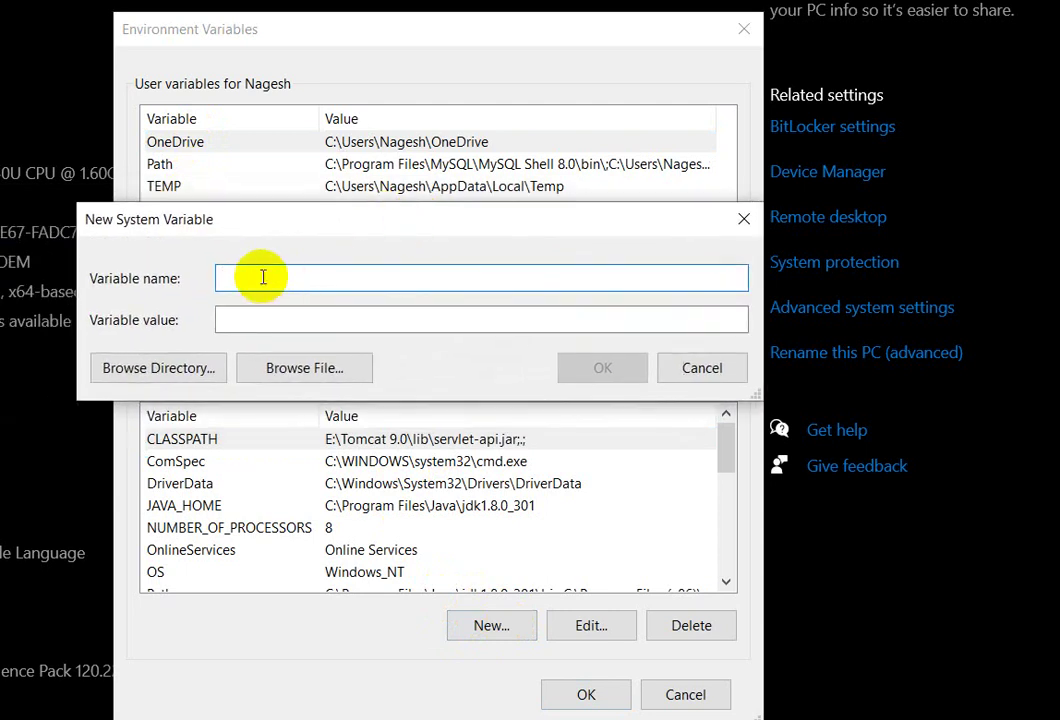
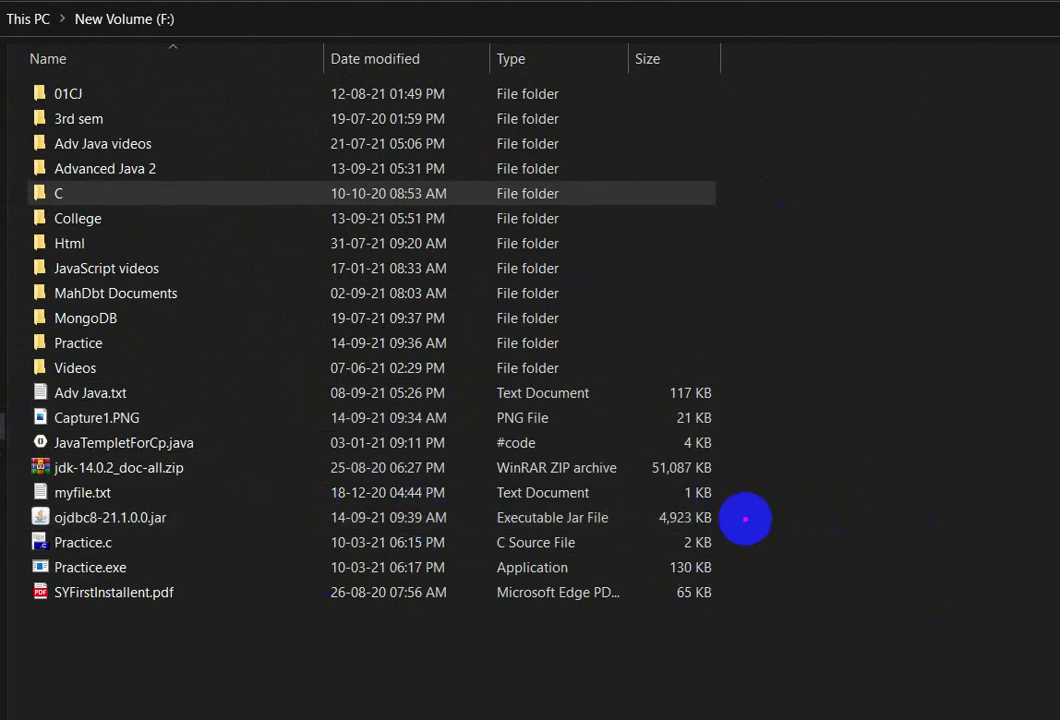
drag(736, 522, 906, 530)
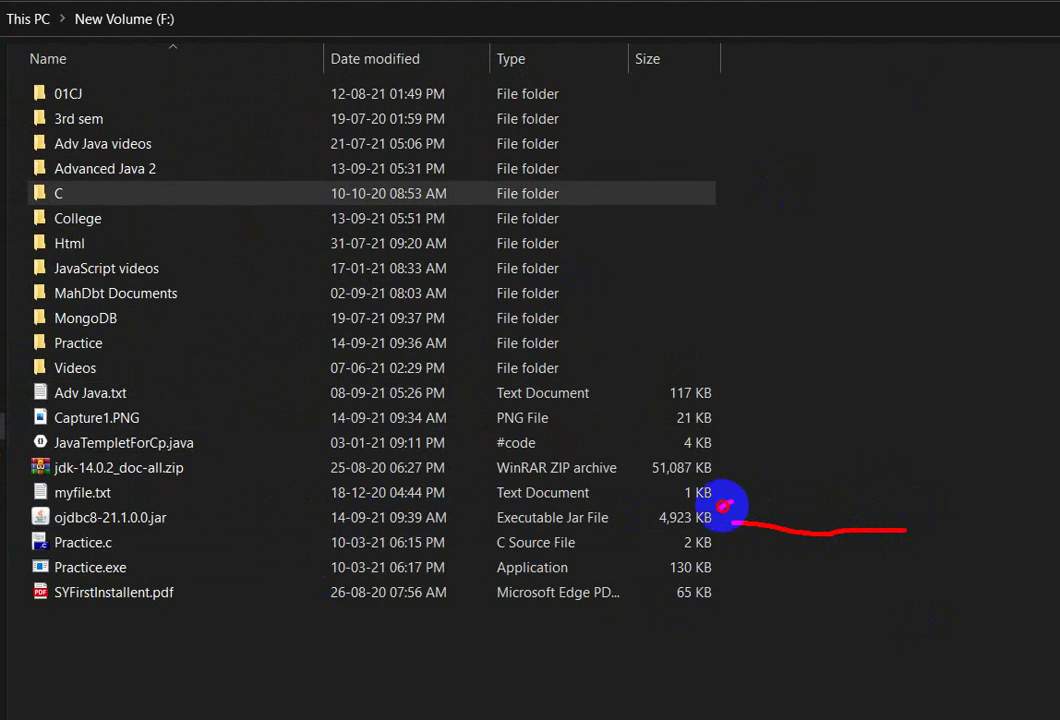
mouse_move(730, 504)
mouse_down()
mouse_move(720, 520)
mouse_move(768, 546)
mouse_up()
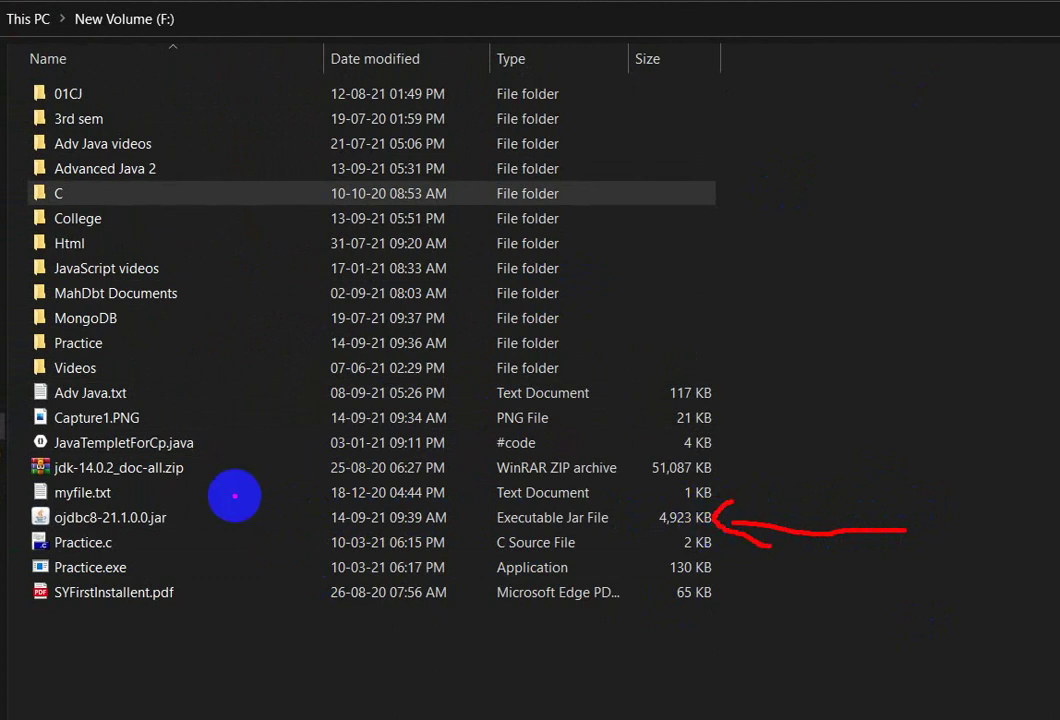
mouse_move(58, 538)
mouse_down()
mouse_move(200, 530)
mouse_move(172, 534)
mouse_up()
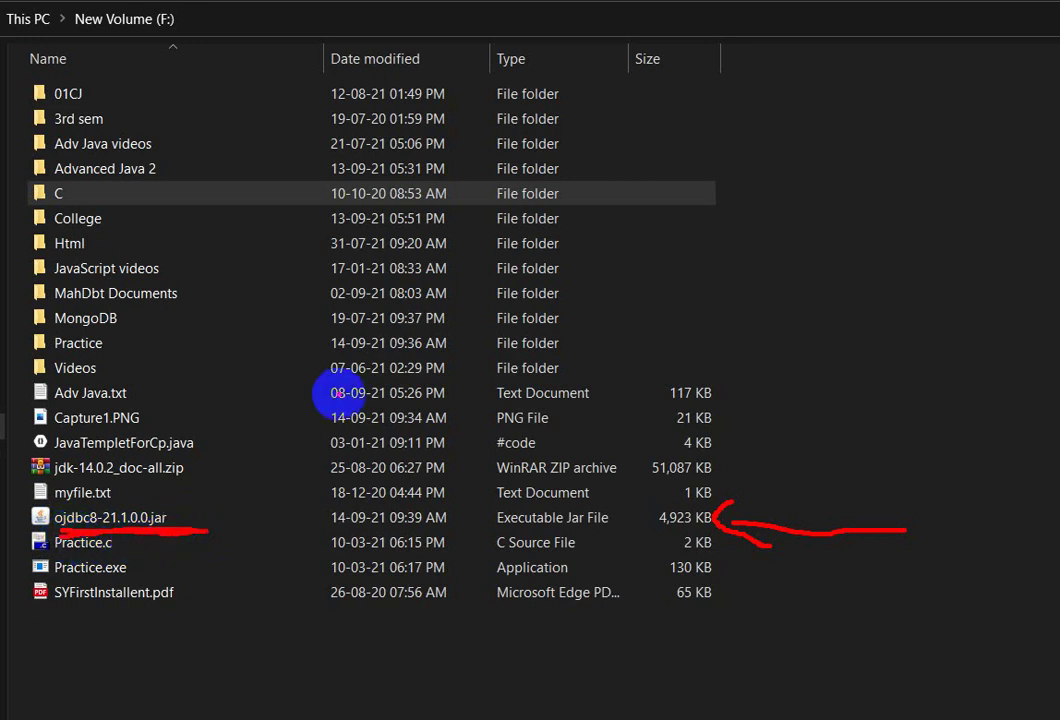
key(Escape)
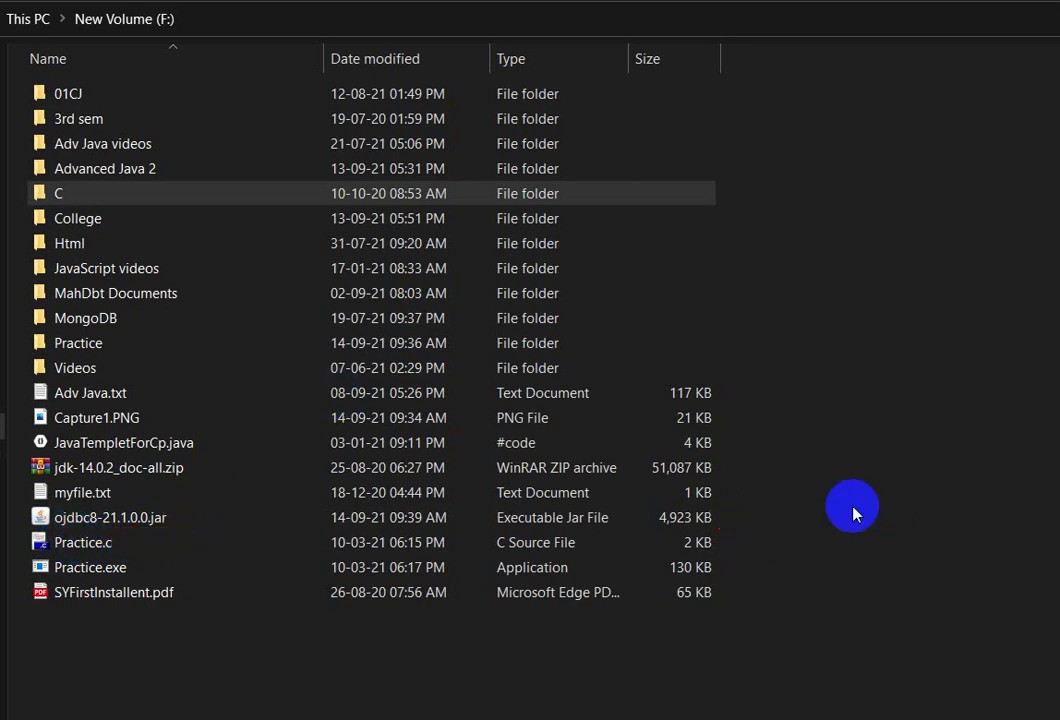
- Enter the full path F:\ojdbc8-21.1.0.0.jar as File Explorer's location and copy it
click(402, 22)
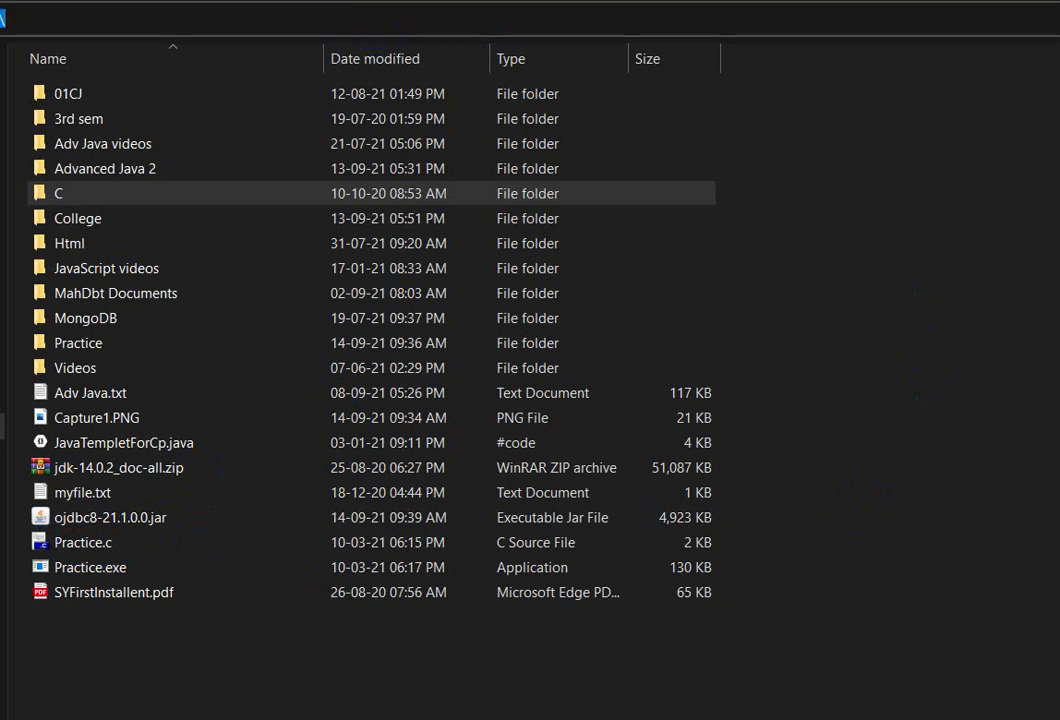
key(Escape)
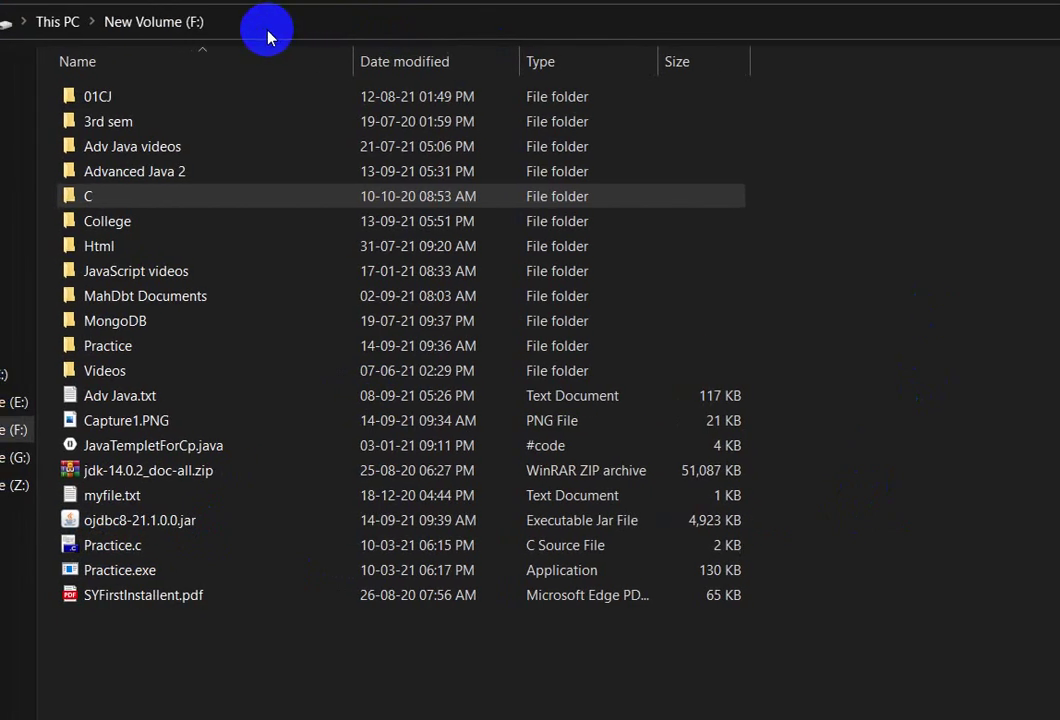
click(267, 28)
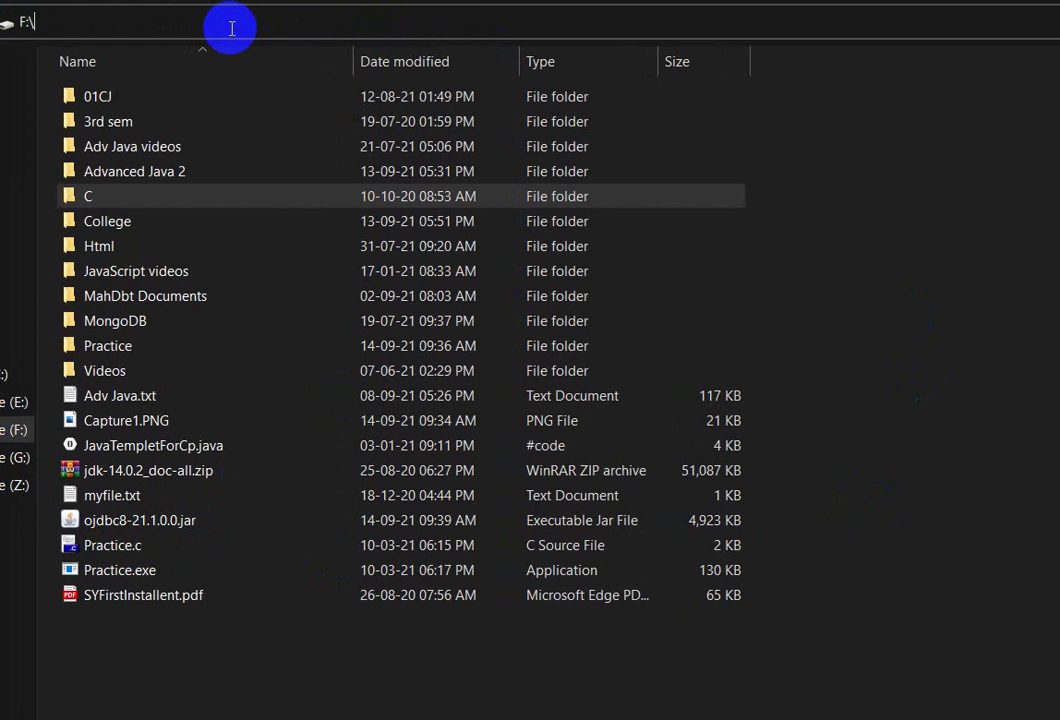
text(oj)
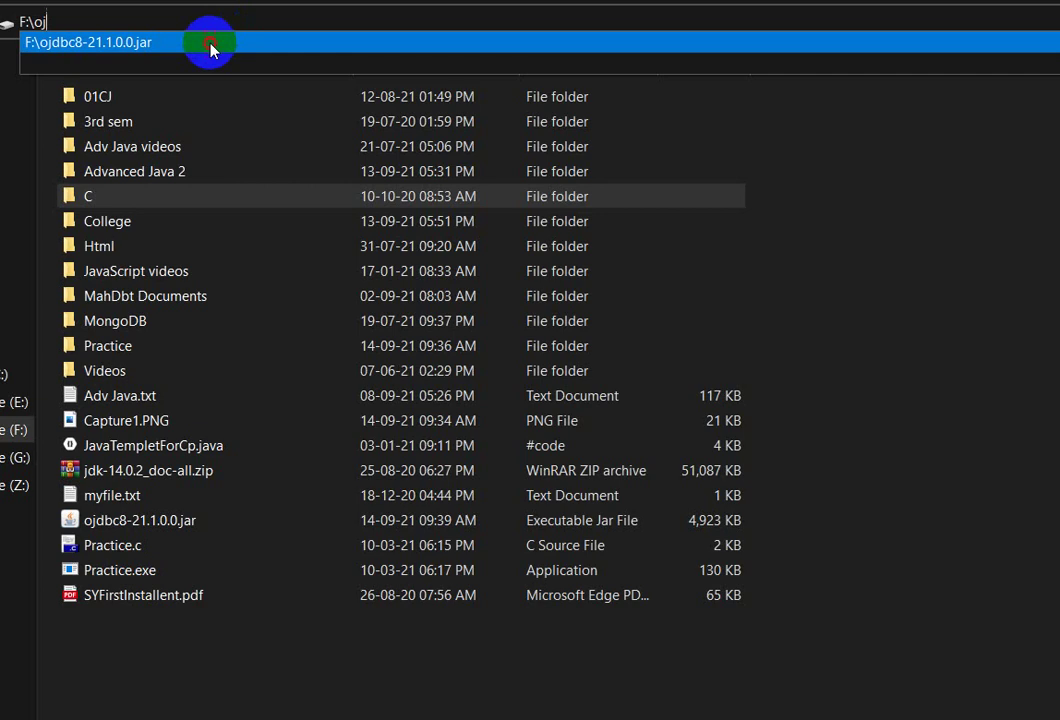
click(213, 47)
drag(212, 24, 14, 18)
key(ctrl+c)
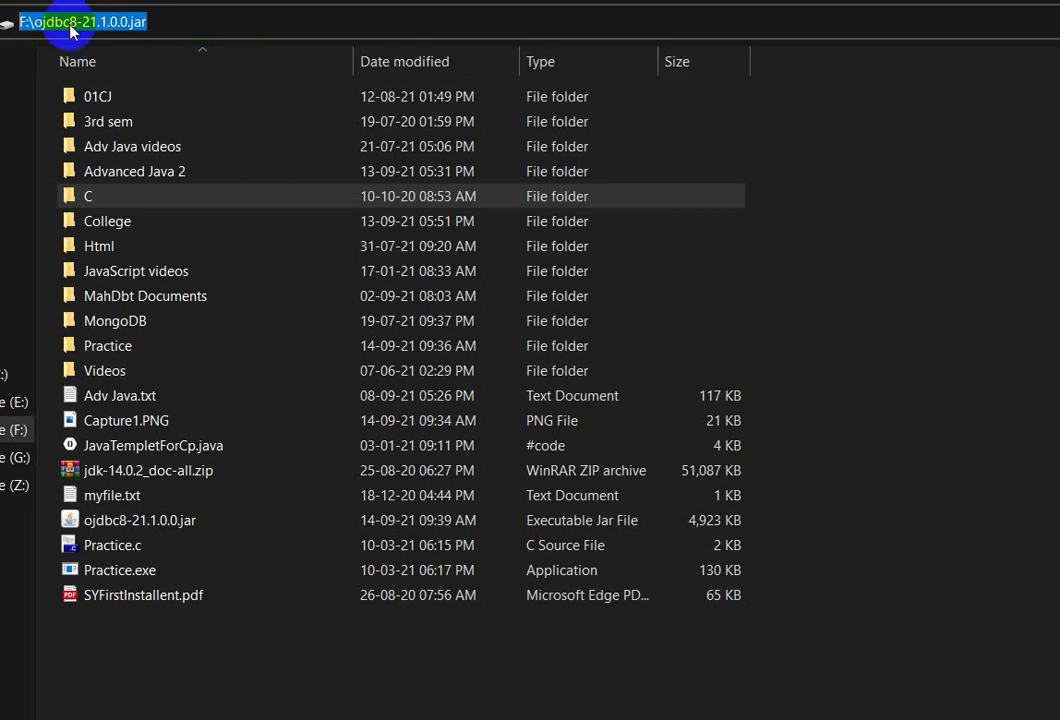
- Switch to Notepad, paste the jar path on the empty line below "2)Download jar from mvn repo", and copy it from there
key(alt+Tab)
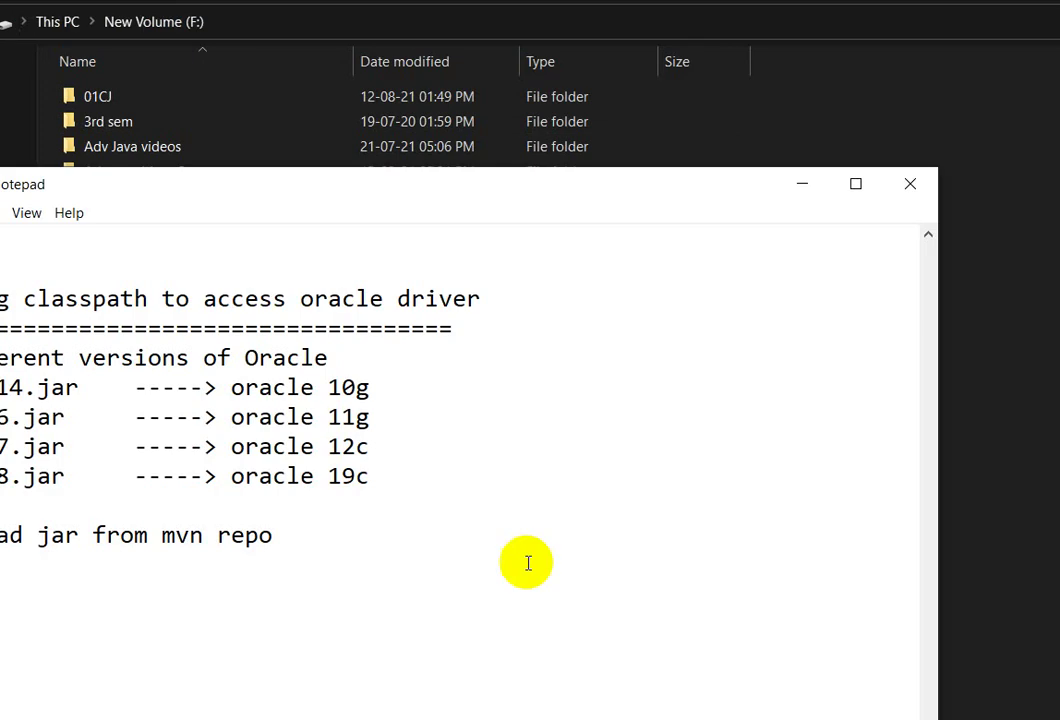
drag(486, 186, 748, 102)
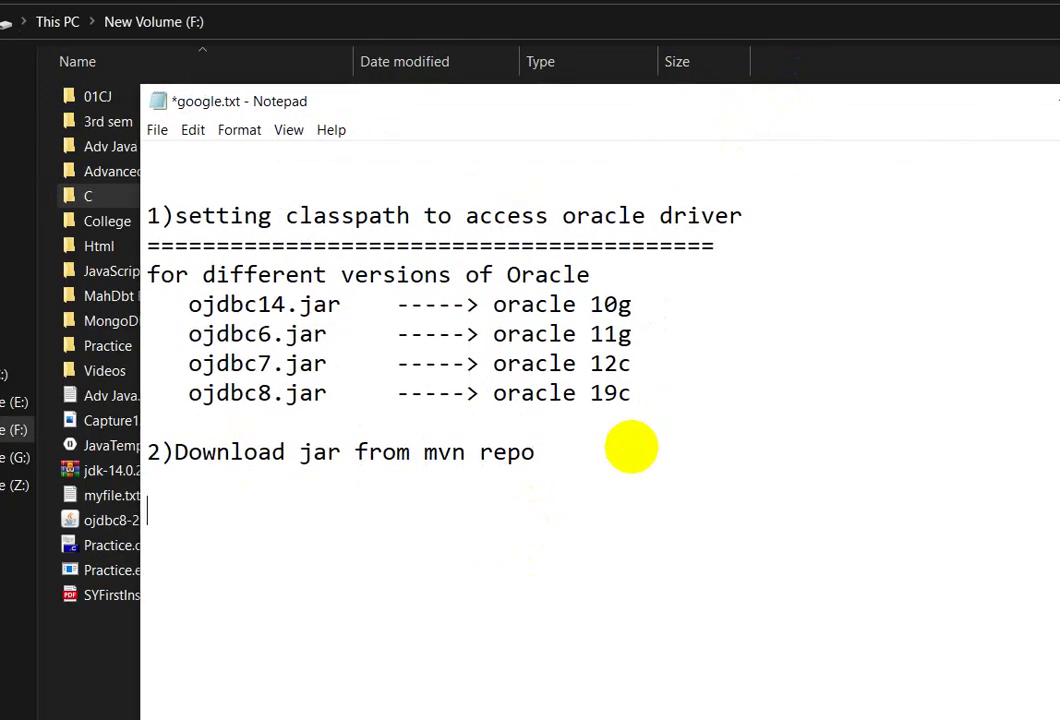
key(ctrl+v)
drag(468, 520, 145, 510)
click(466, 520)
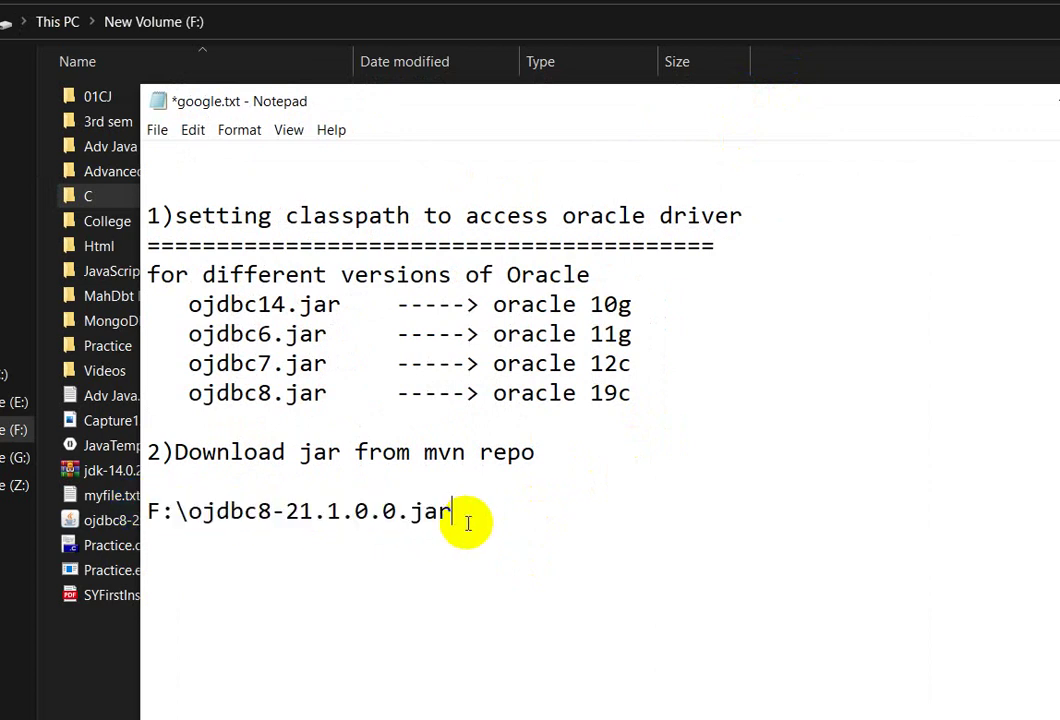
drag(468, 522, 147, 520)
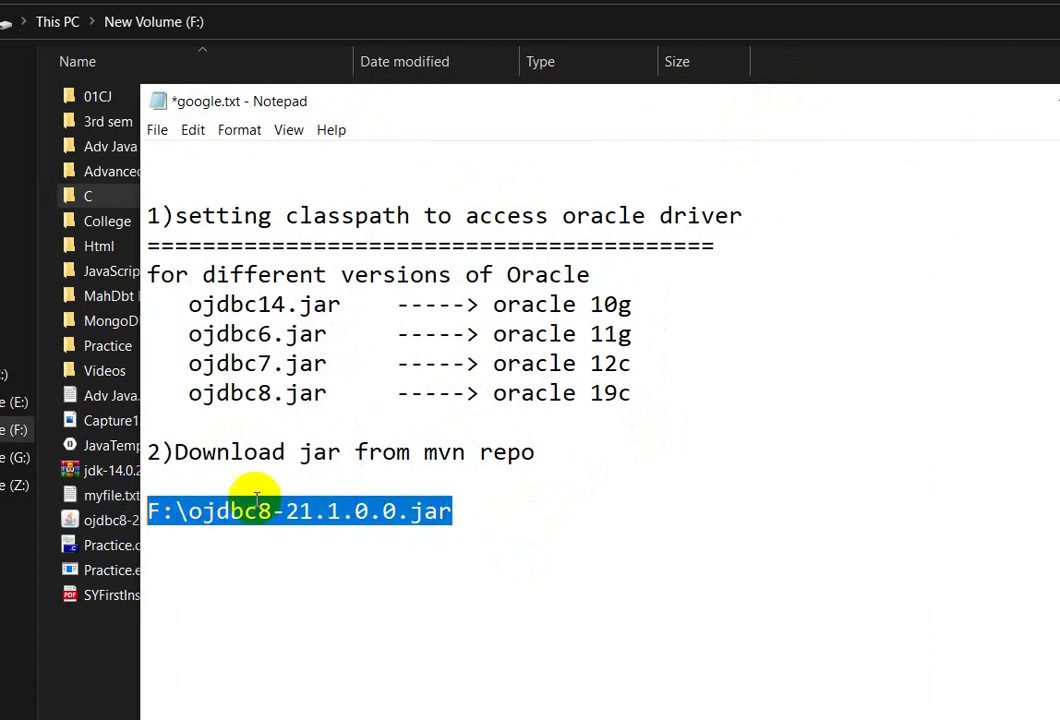
drag(490, 500, 155, 512)
key(ctrl+c)
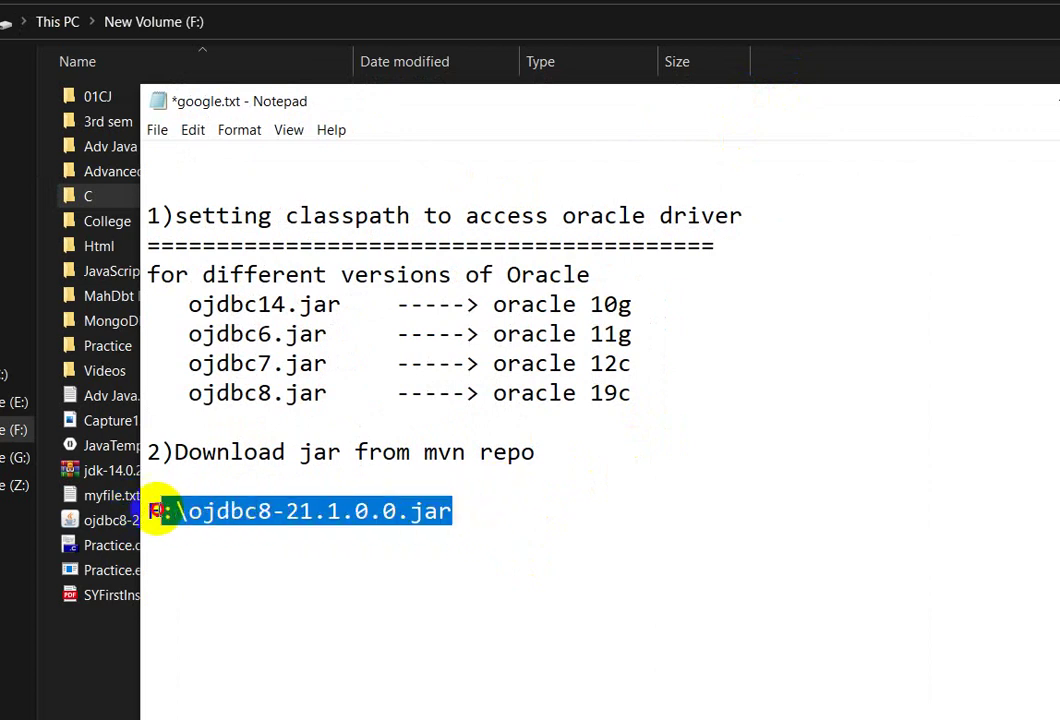
click(568, 575)
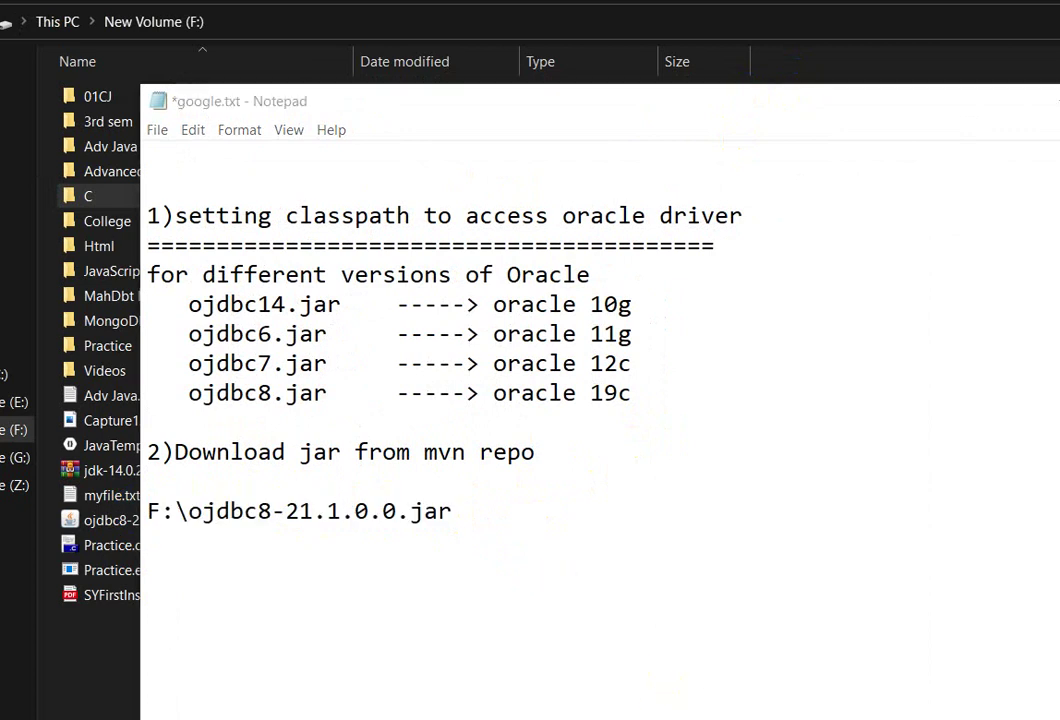
key(alt+Tab)
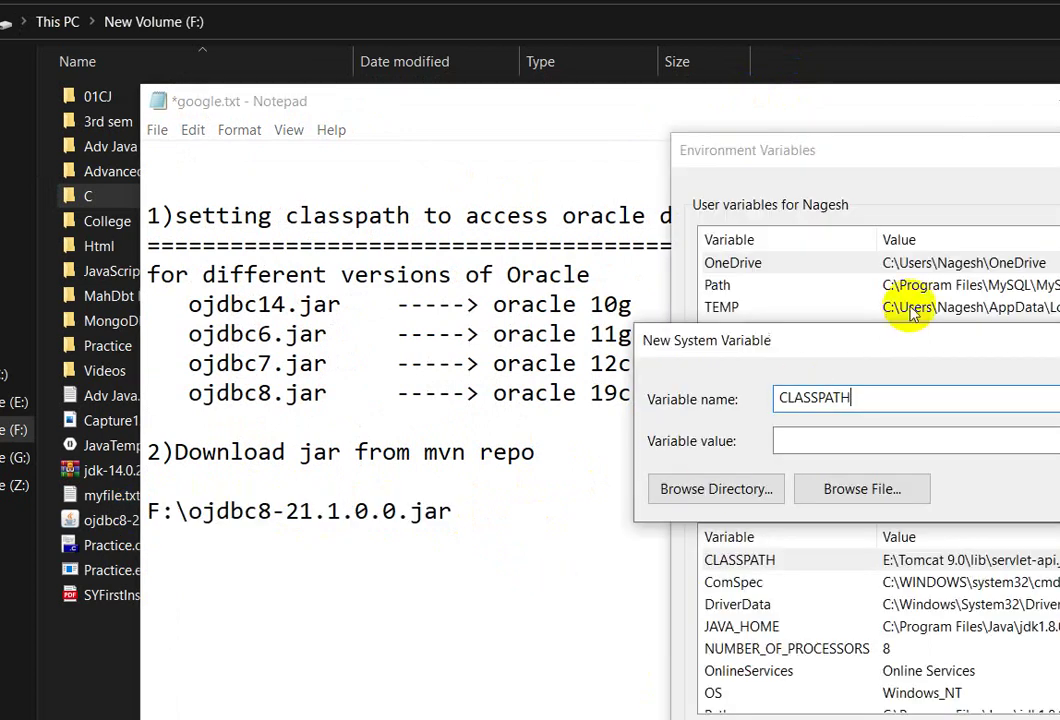
drag(866, 350, 379, 309)
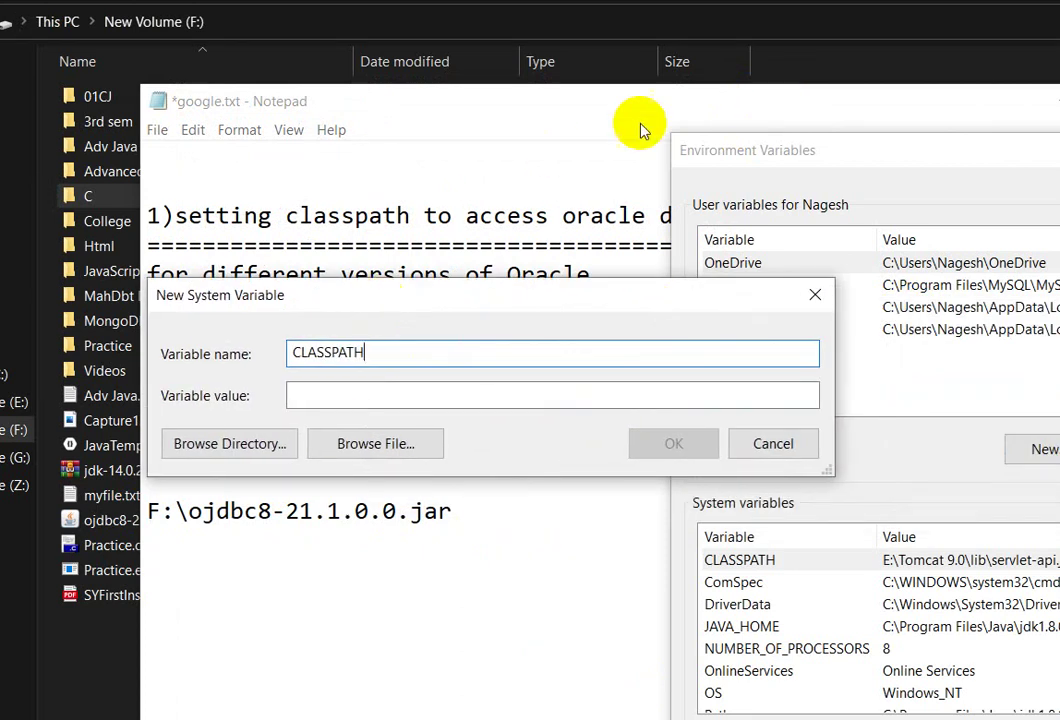
click(423, 397)
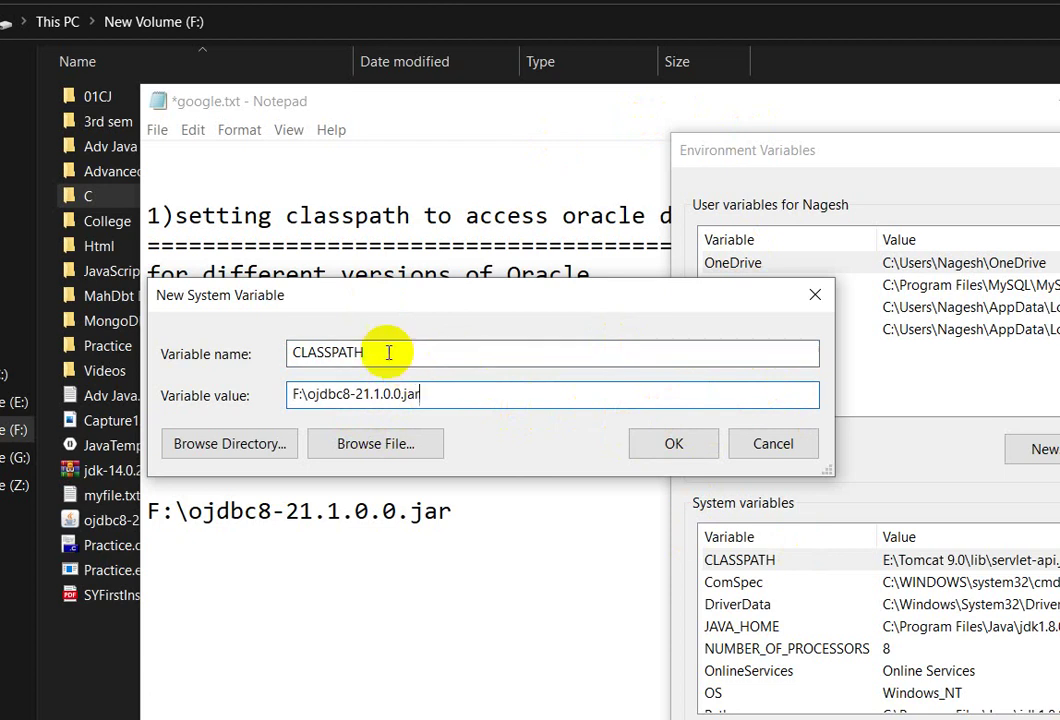
drag(378, 343, 279, 350)
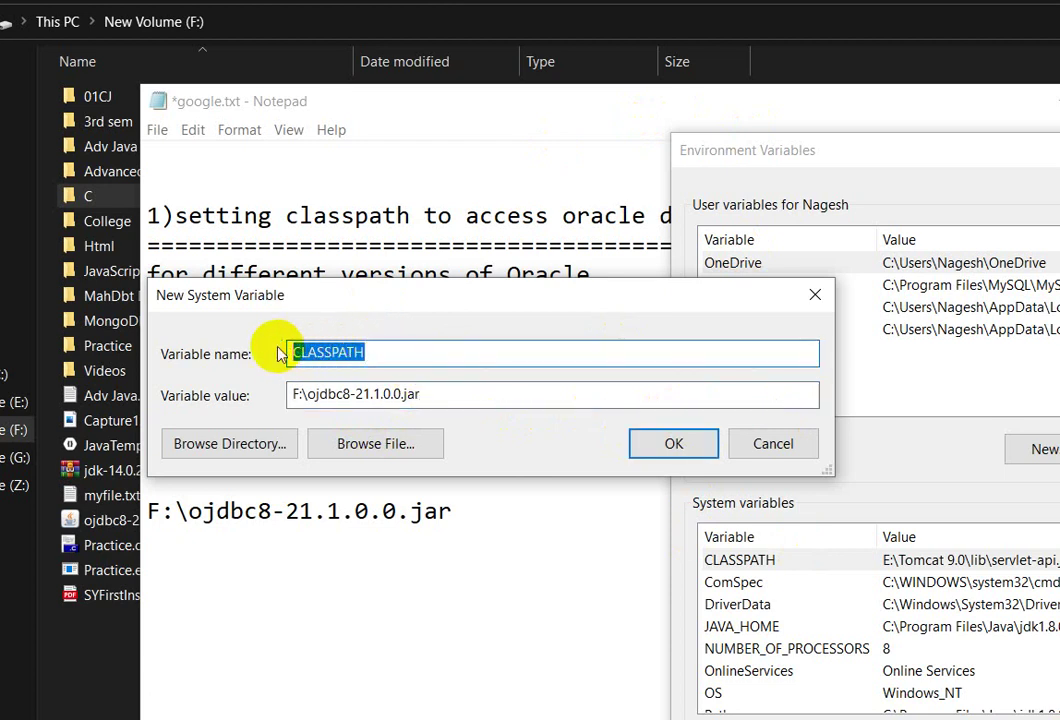
click(772, 445)
- Add F:\ojdbc8-21.1.0.0.jar as a new entry in the existing CLASSPATH system variable
drag(893, 157, 543, 65)
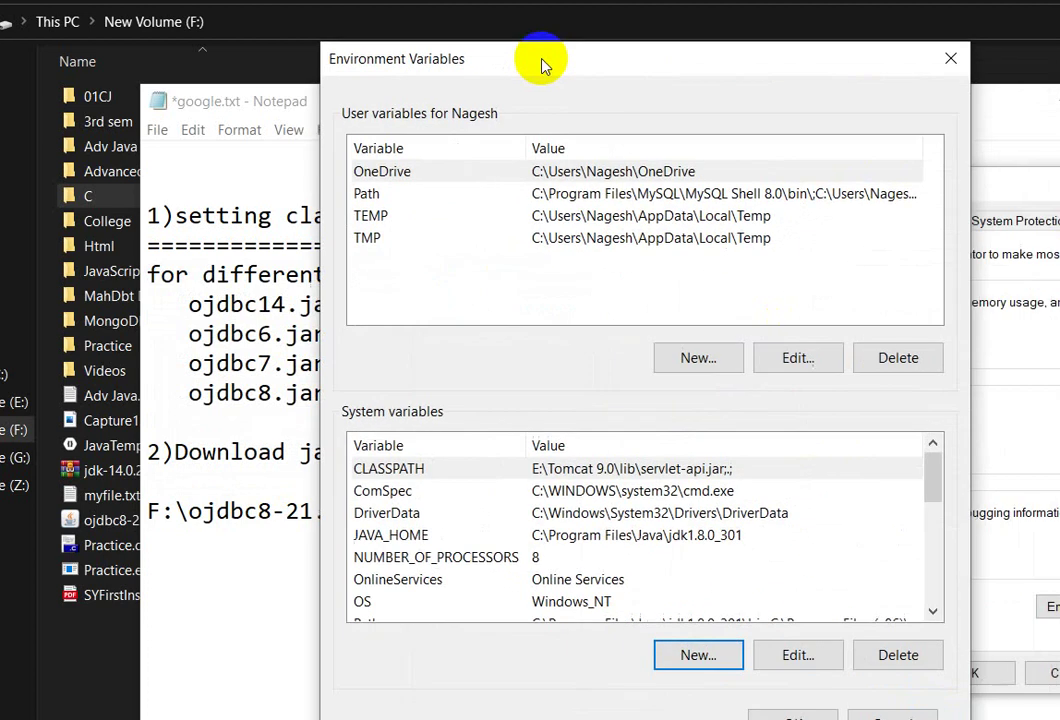
click(505, 468)
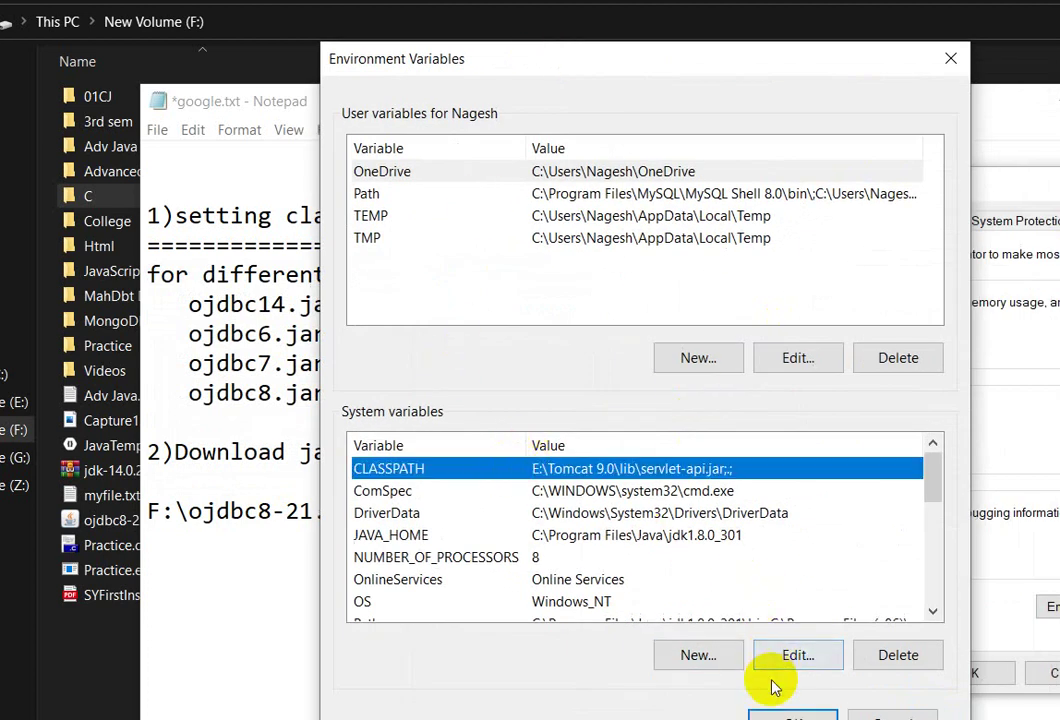
drag(697, 77, 670, 37)
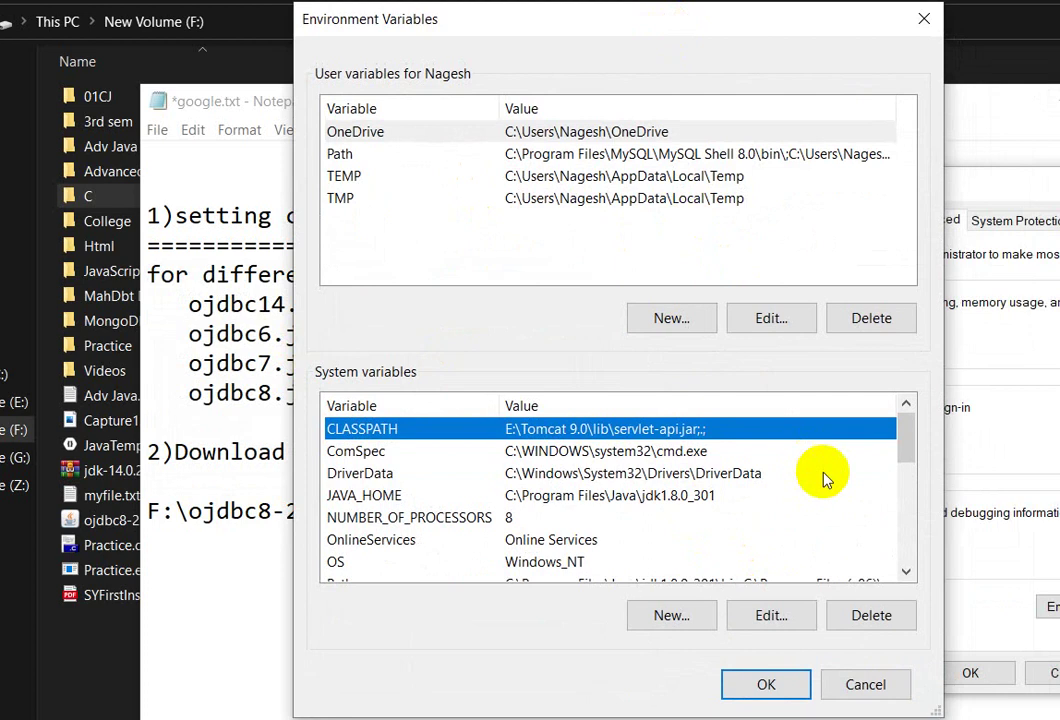
click(770, 615)
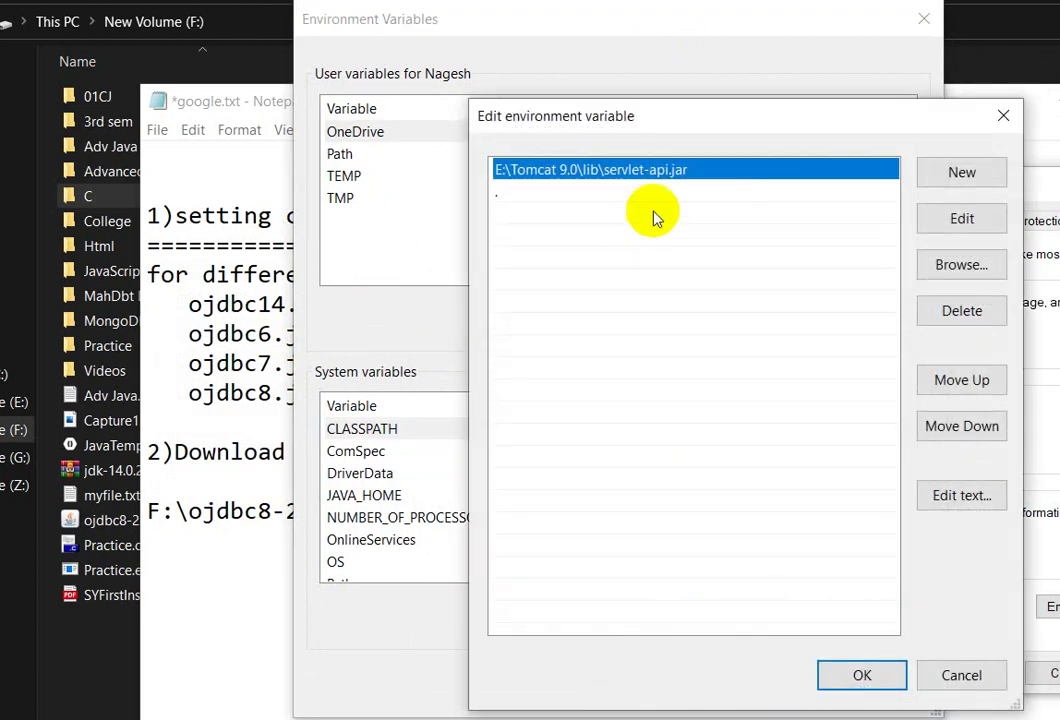
click(715, 225)
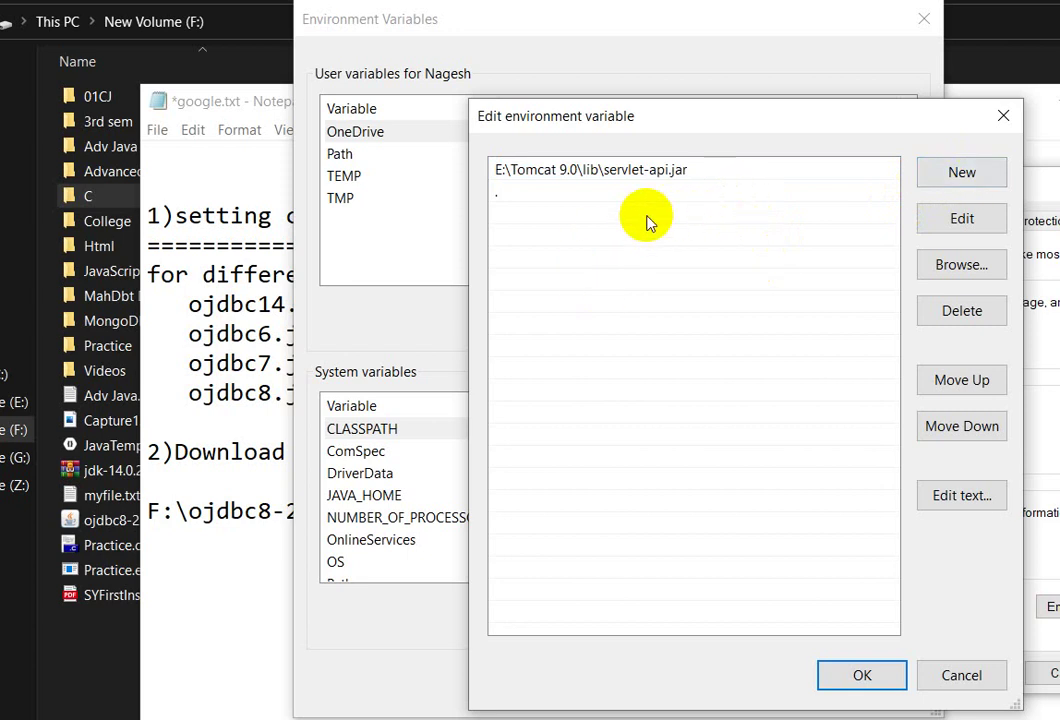
click(960, 174)
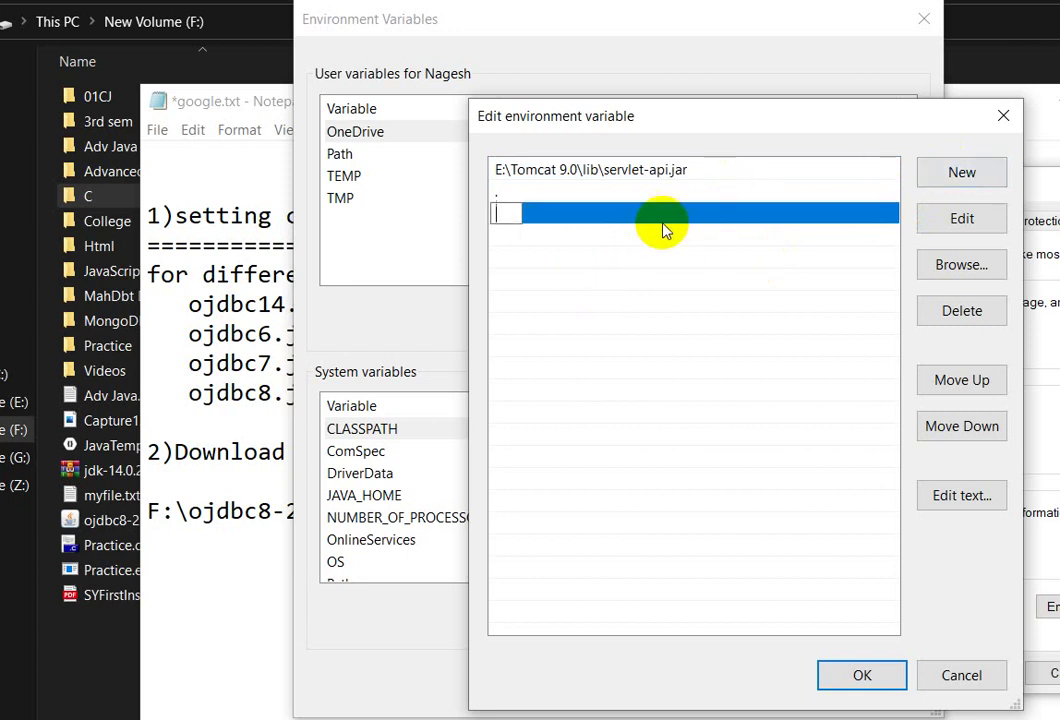
key(ctrl+v)
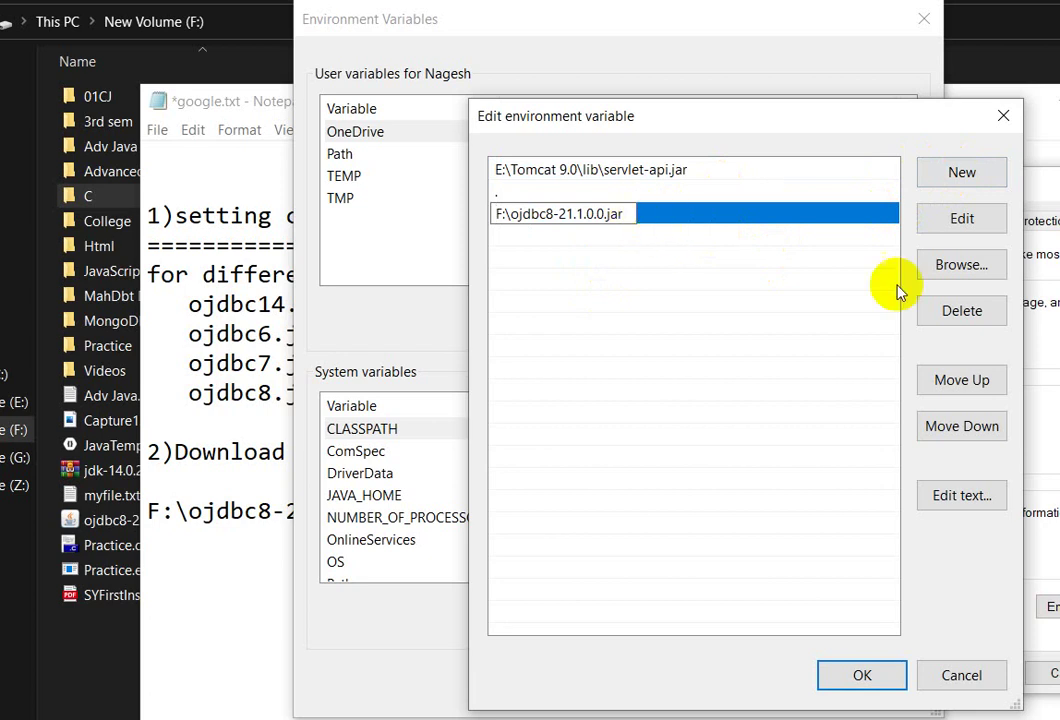
- Move the ojdbc8 jar entry to the top of the CLASSPATH list and accept the changes through to System Properties
click(978, 388)
click(978, 388)
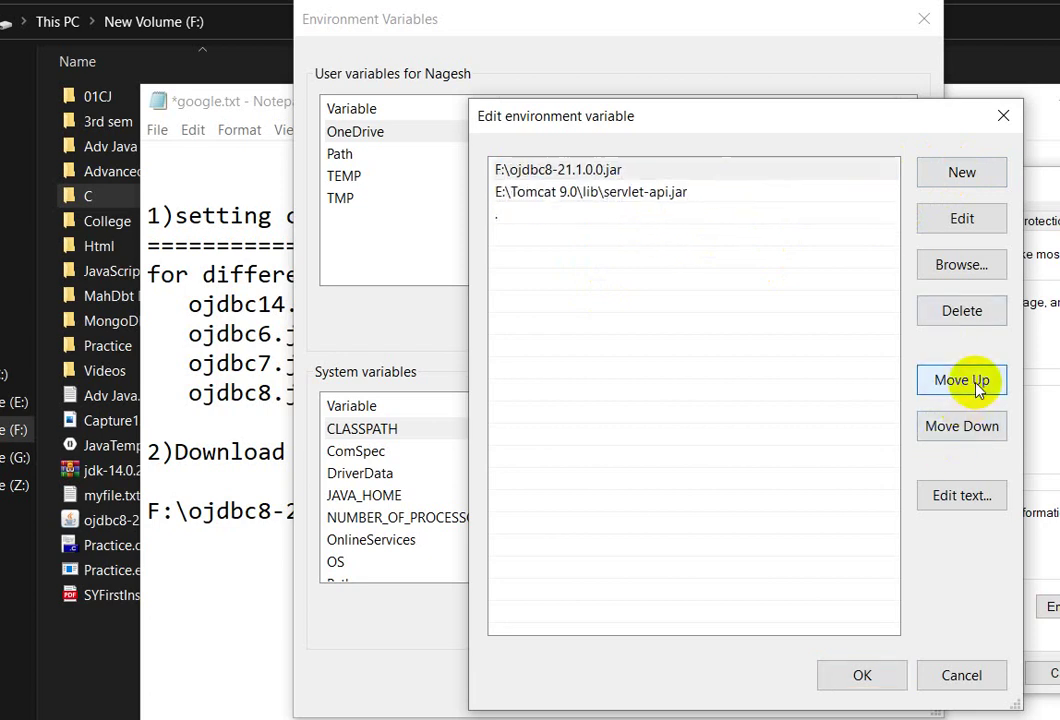
click(864, 677)
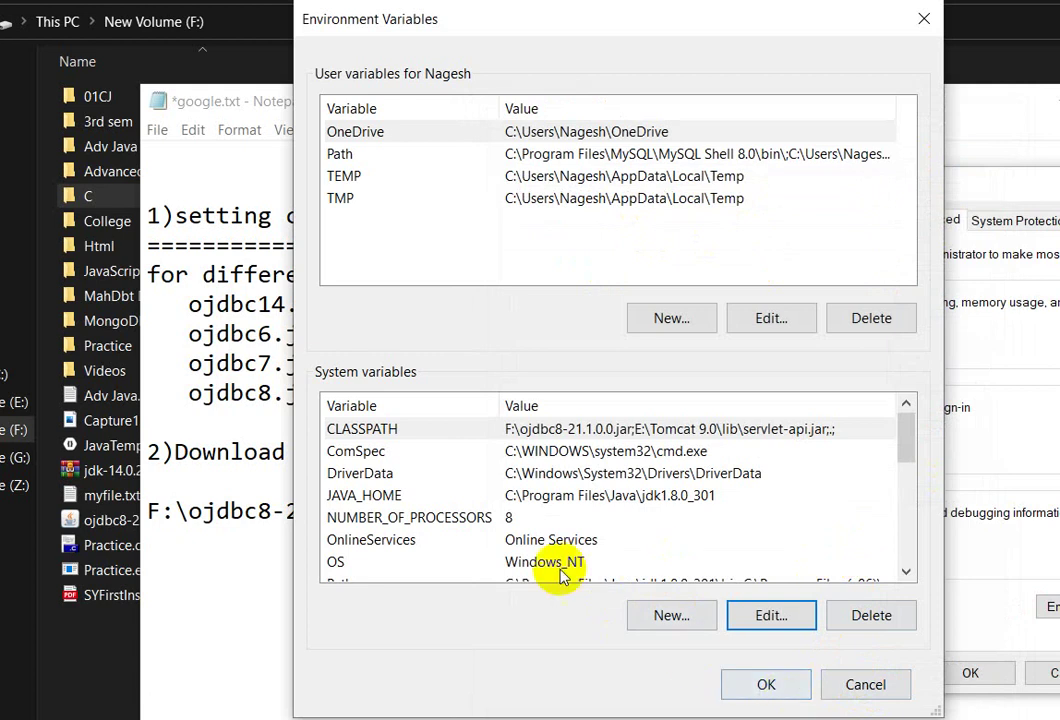
click(767, 688)
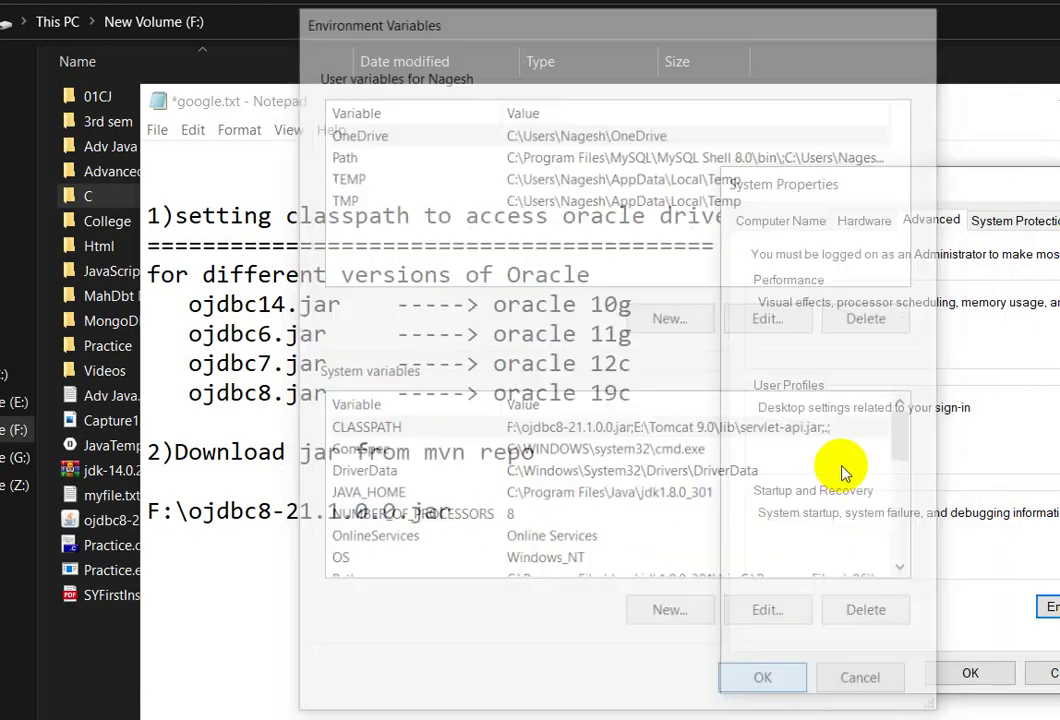
drag(897, 205, 592, 148)
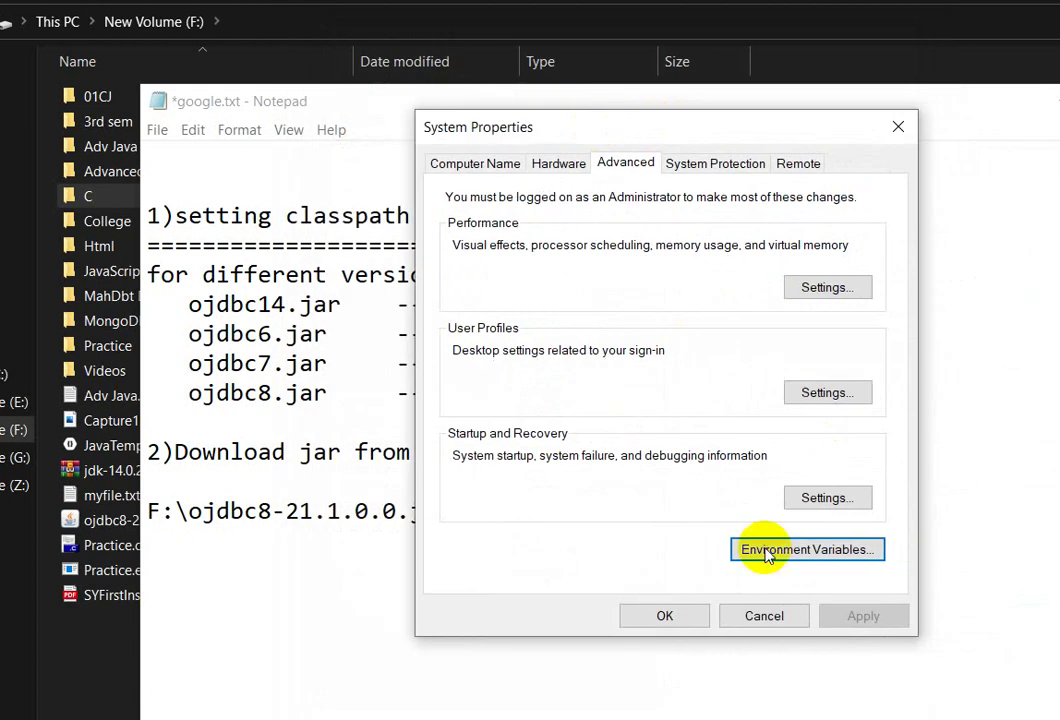
click(665, 617)
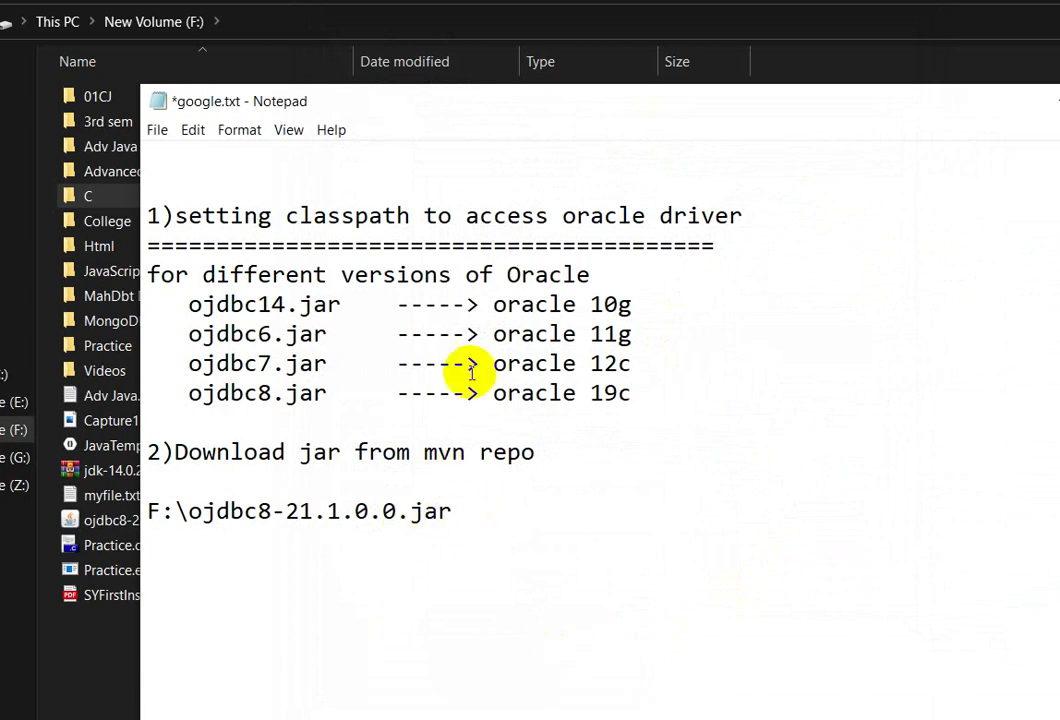
- Switch from the notes to the code editor and review the College class's imports, JDBC connection, query and result-printing code
drag(172, 217, 758, 201)
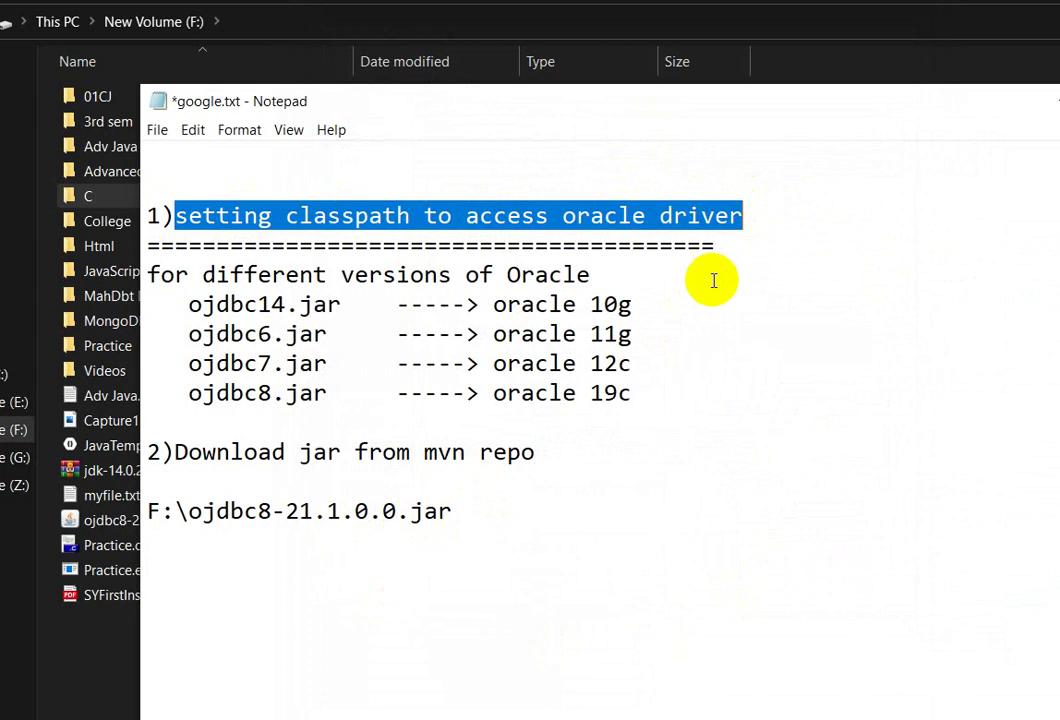
click(710, 288)
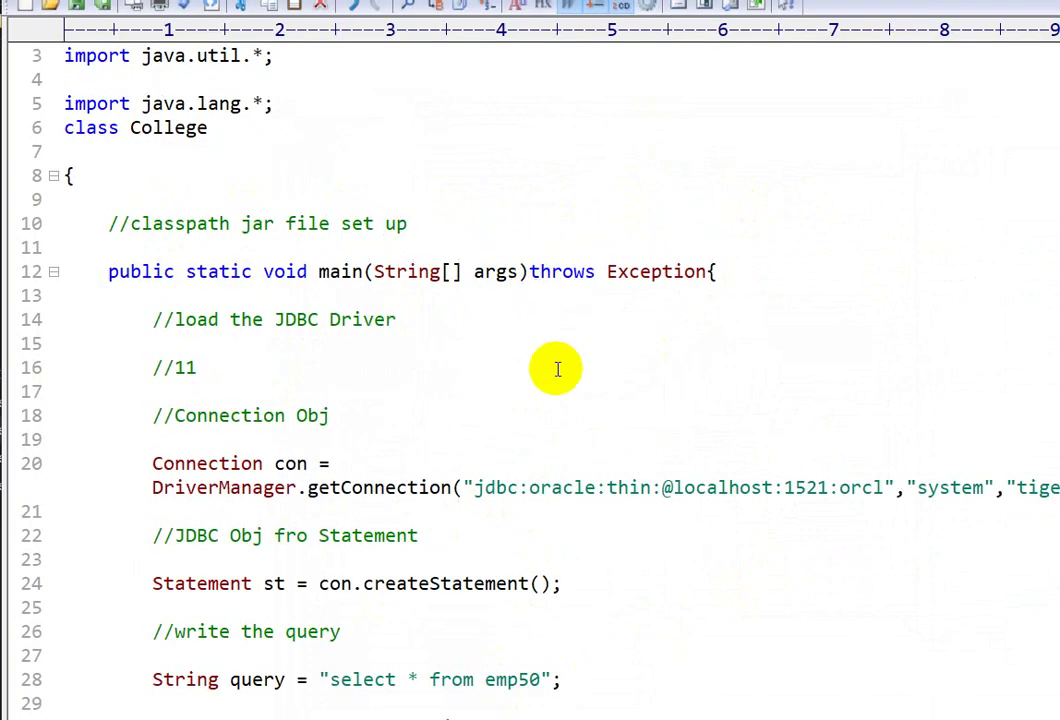
click(556, 369)
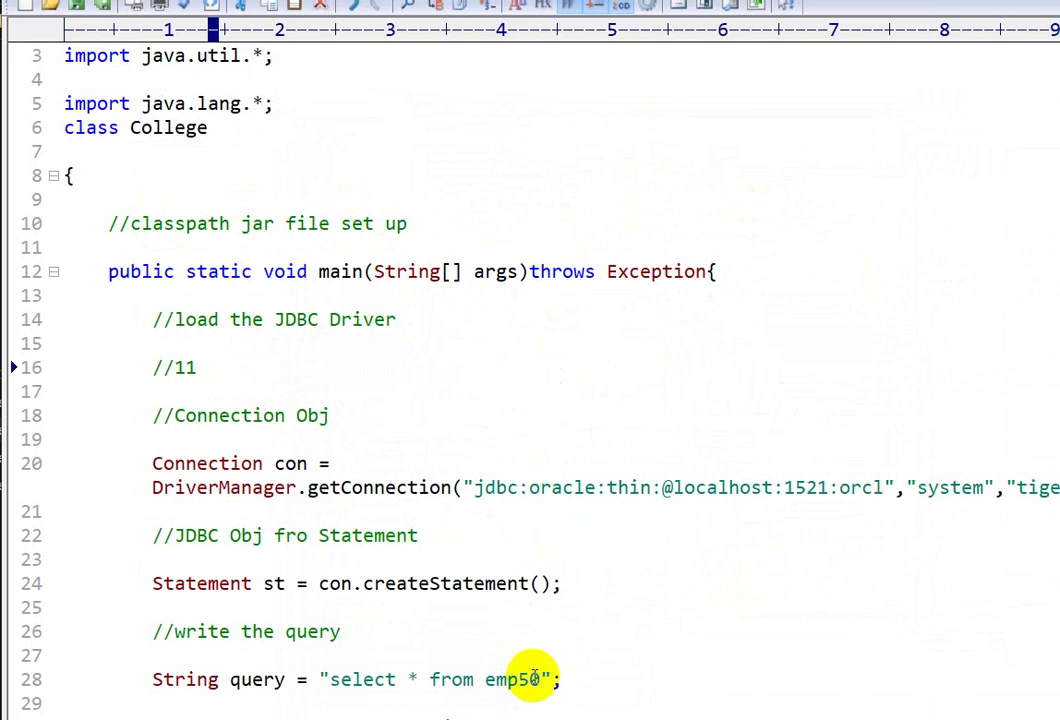
click(570, 413)
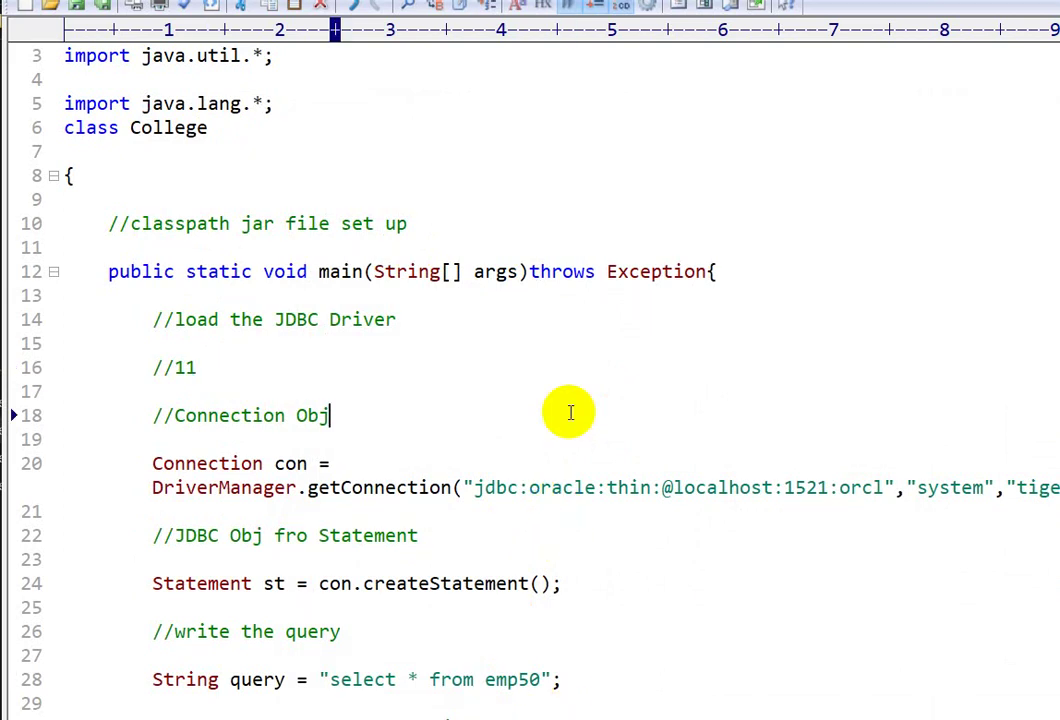
scroll(570, 413, down, 8)
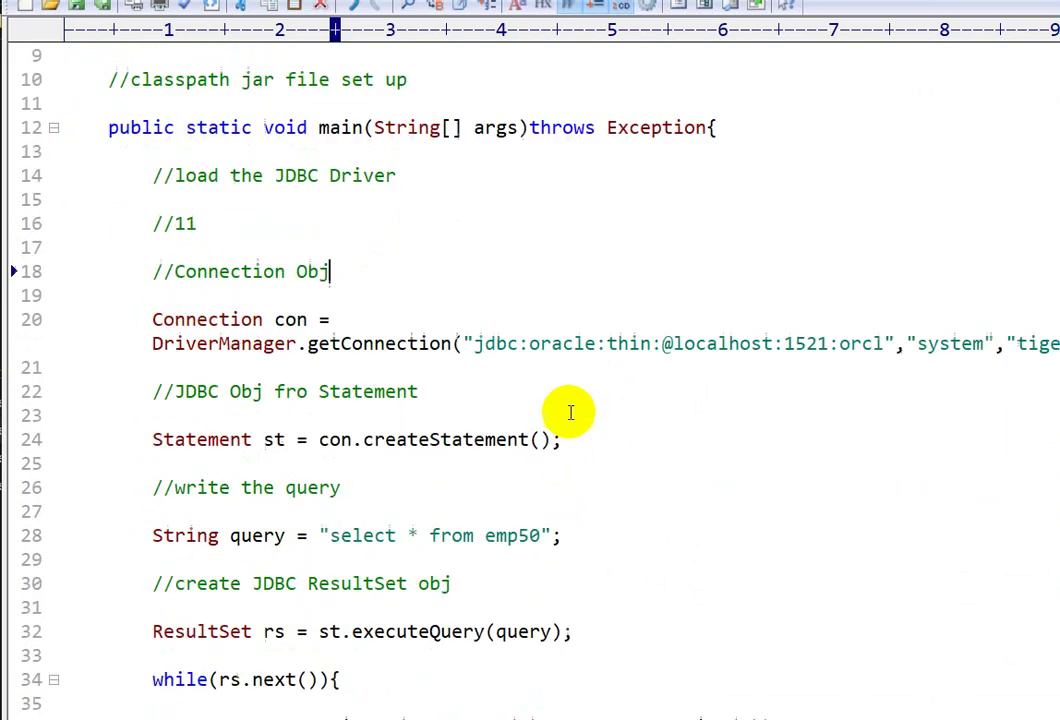
scroll(570, 413, up, 2)
scroll(570, 413, up, 6)
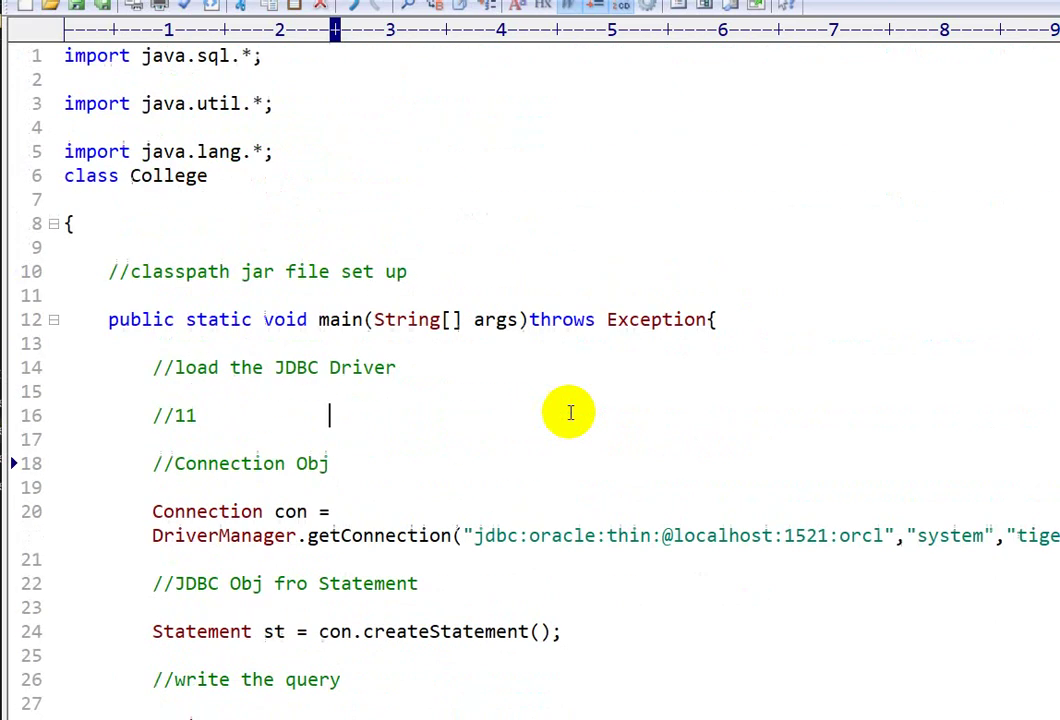
scroll(533, 463, down, 1)
scroll(533, 463, down, 3)
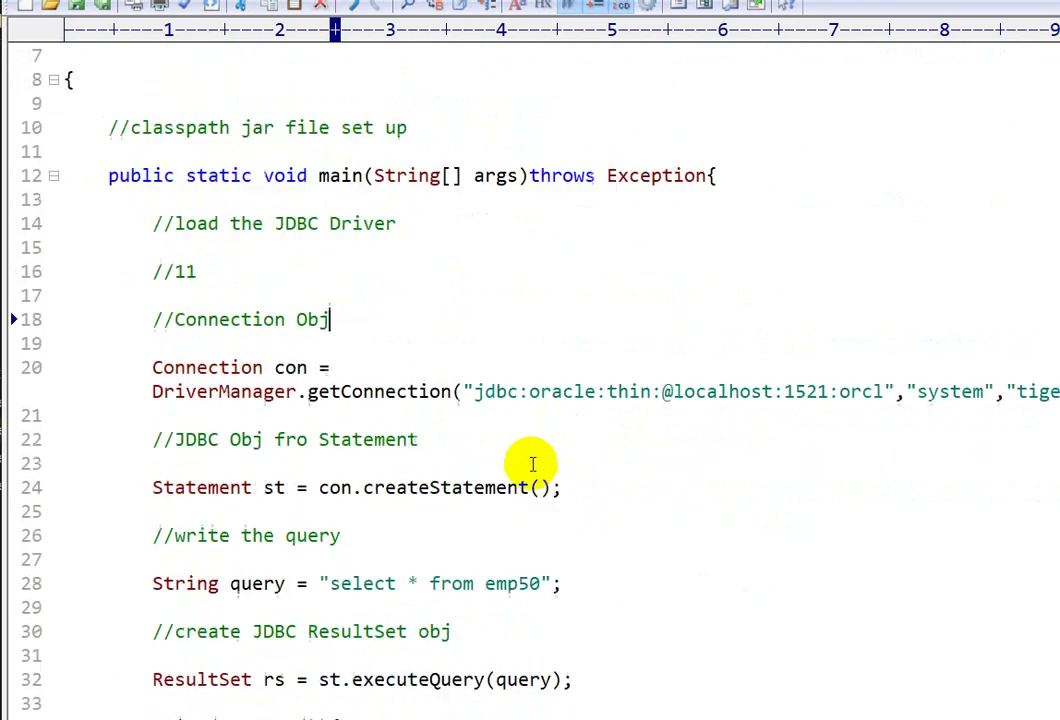
scroll(533, 463, down, 2)
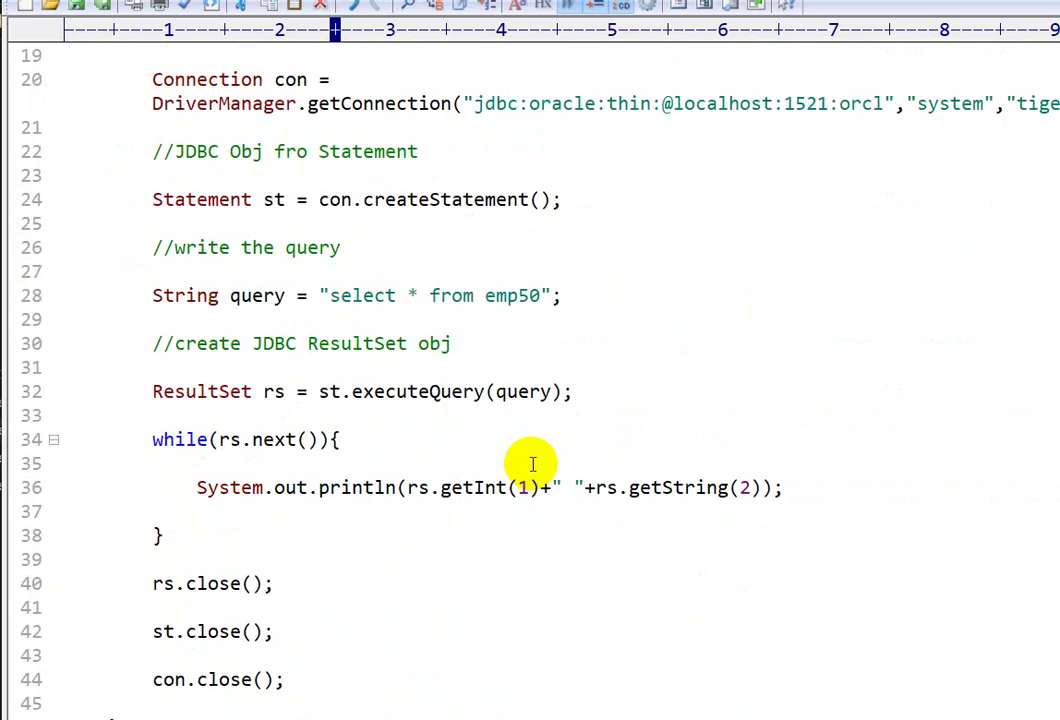
- Delete the driver-loading, "11" and "Connection Obj" comments with the extra blank line in main, and slightly narrow the editor window
scroll(414, 508, down, 2)
scroll(417, 510, up, 8)
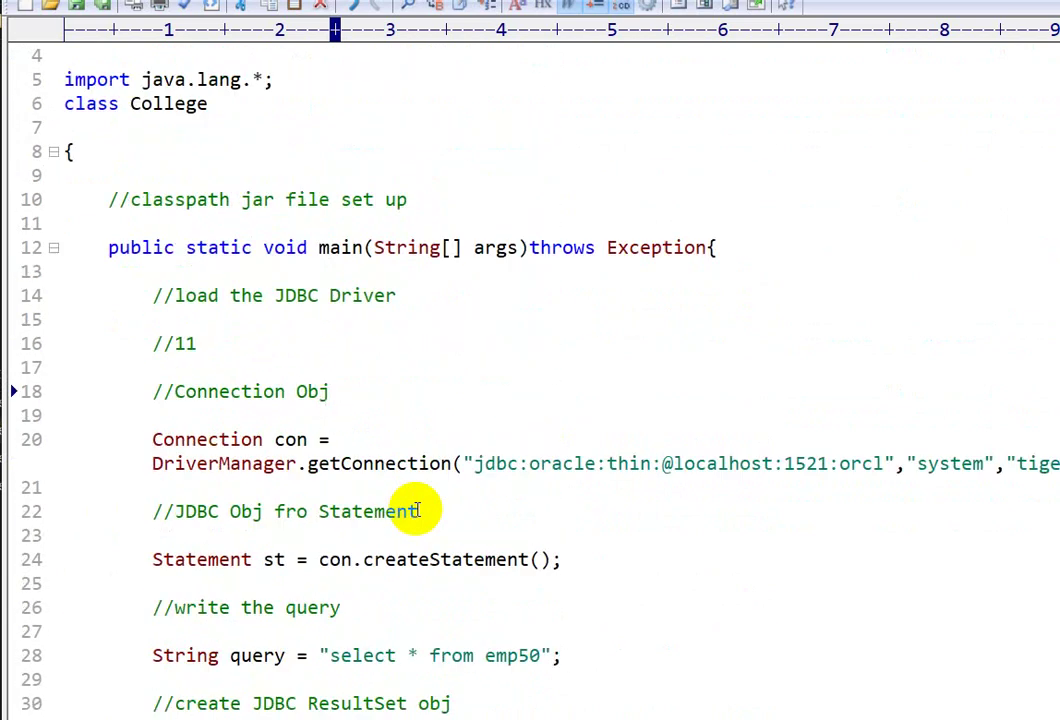
drag(345, 392, 153, 274)
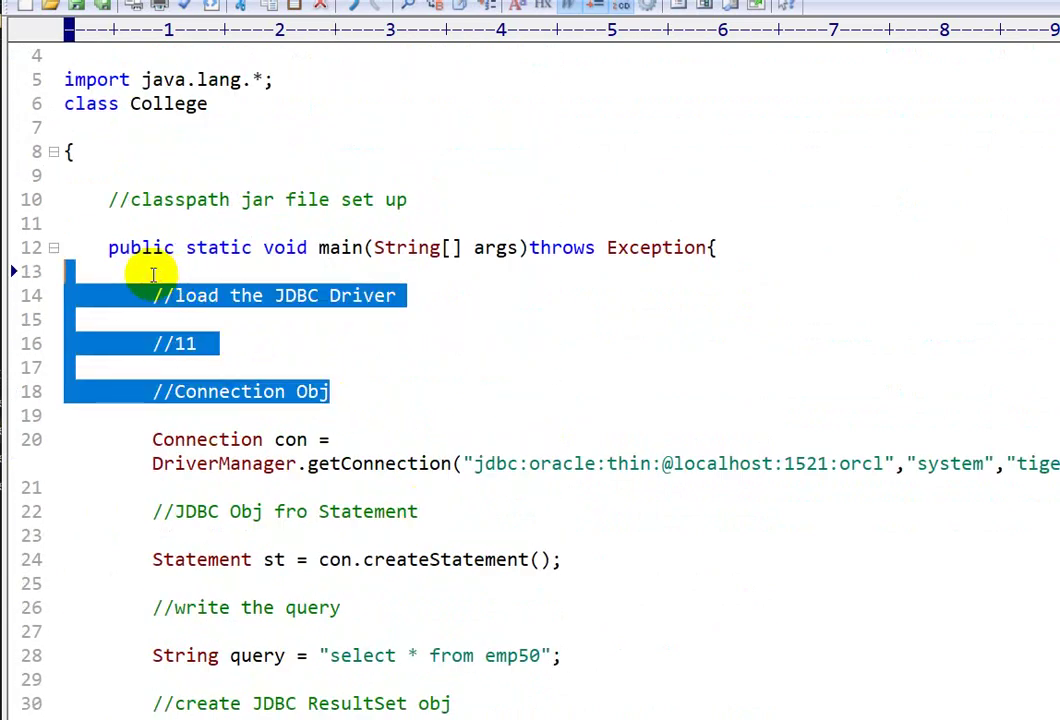
key(Delete)
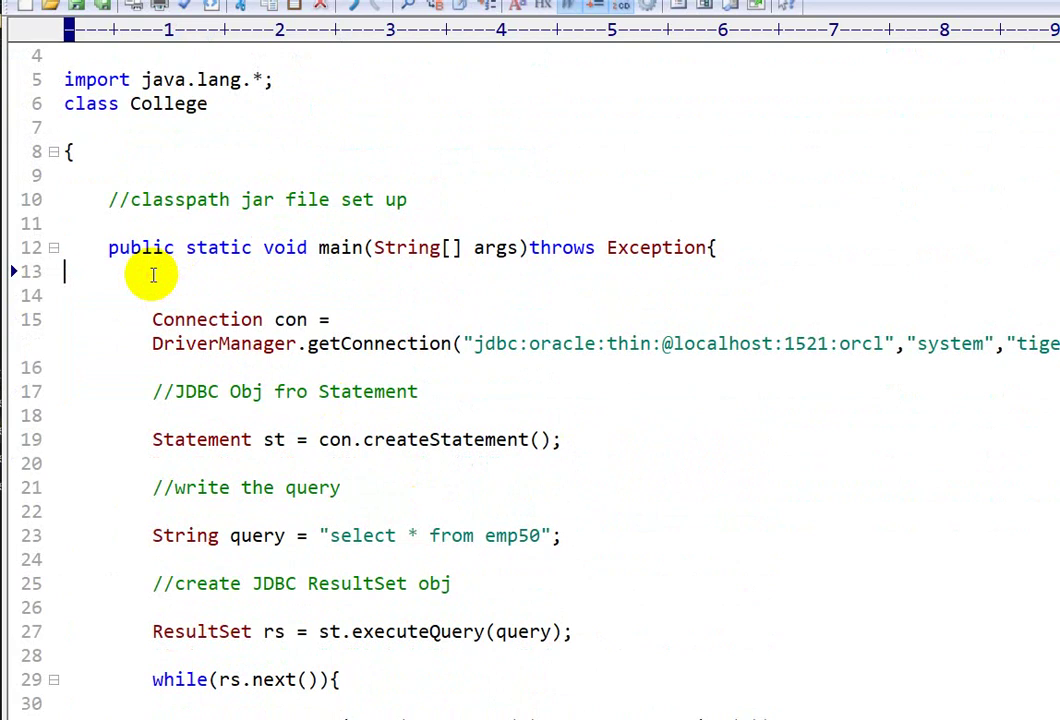
key(BackSpace)
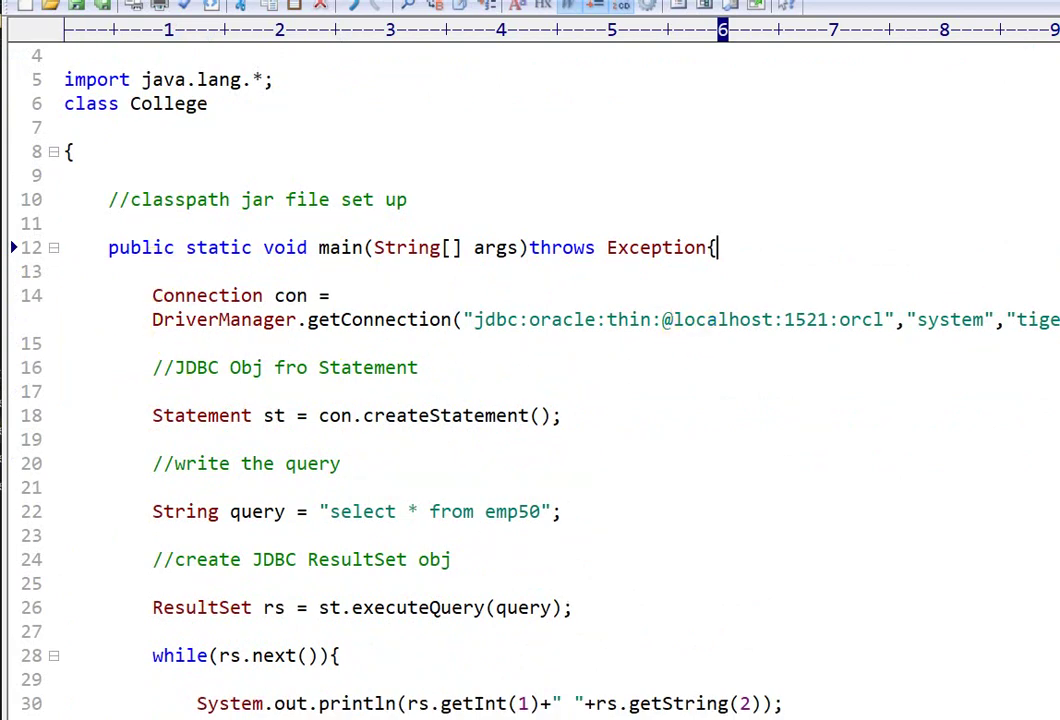
drag(1058, 360, 1034, 360)
key(Down)
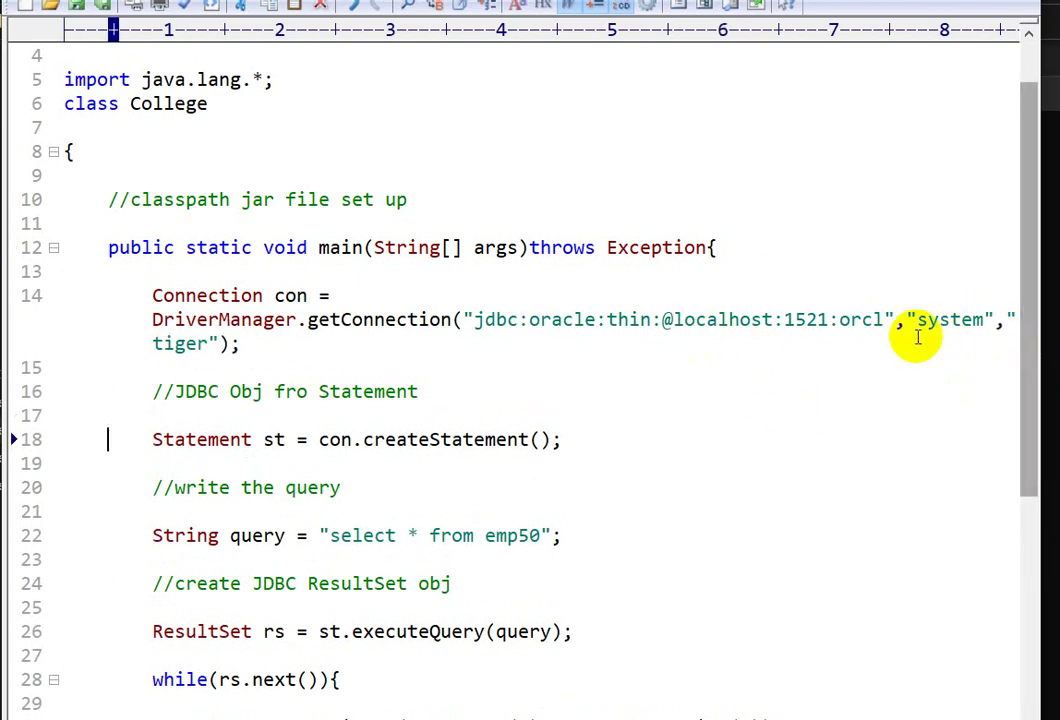
- Review the code from the Statement creation through the closing calls, highlighting the "select * from emp50" query string
click(363, 485)
scroll(363, 485, down, 2)
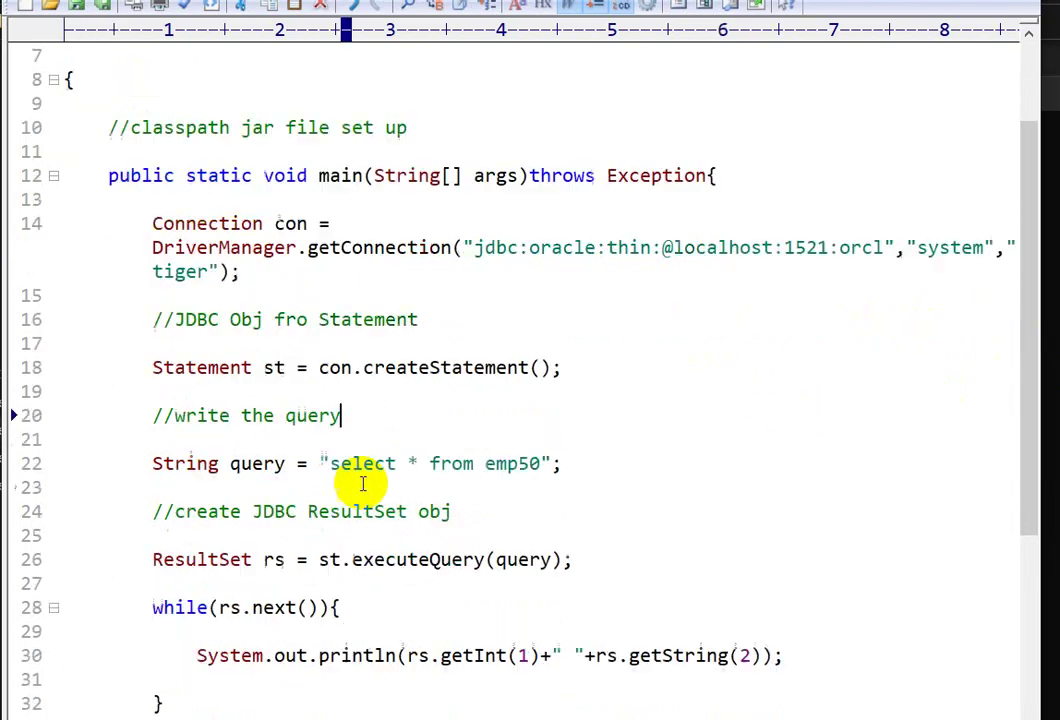
click(420, 473)
scroll(485, 473, down, 2)
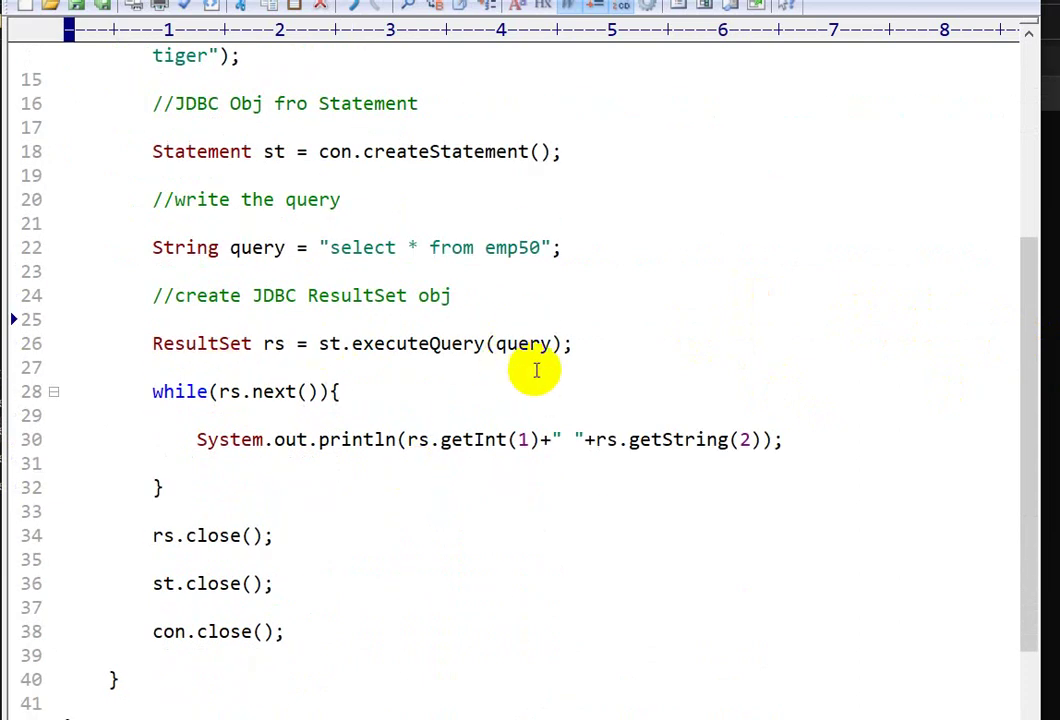
drag(538, 247, 316, 240)
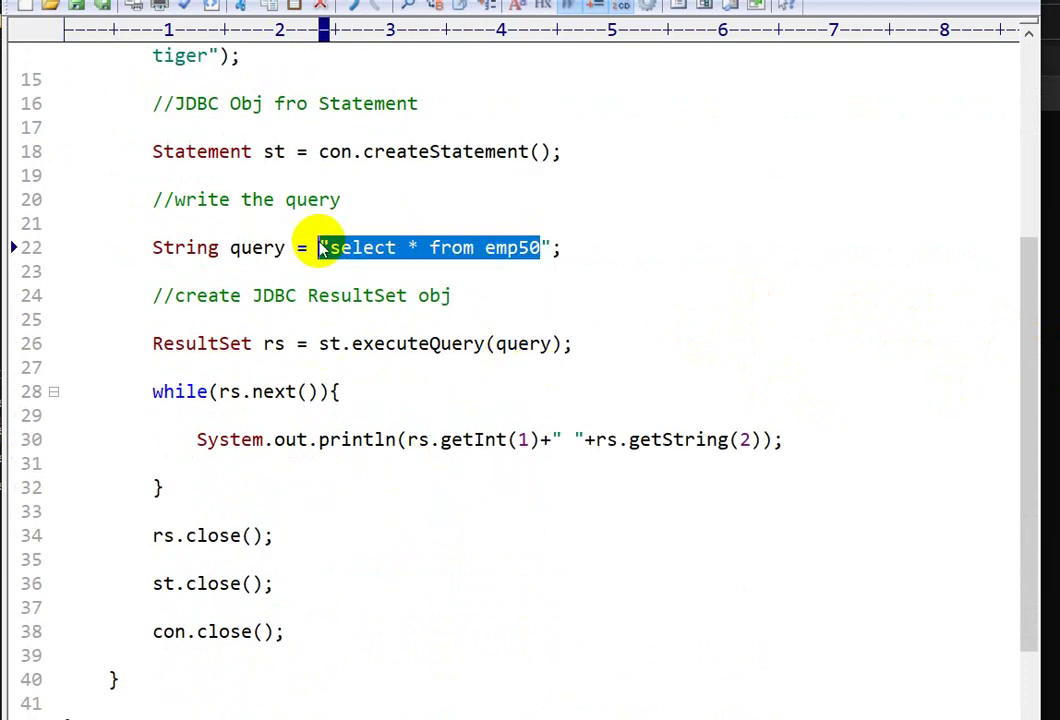
click(511, 452)
- Switch to Command Prompt, move its window clear of the query code, and compile and run the program with javac College.java and java College
key(alt+Tab)
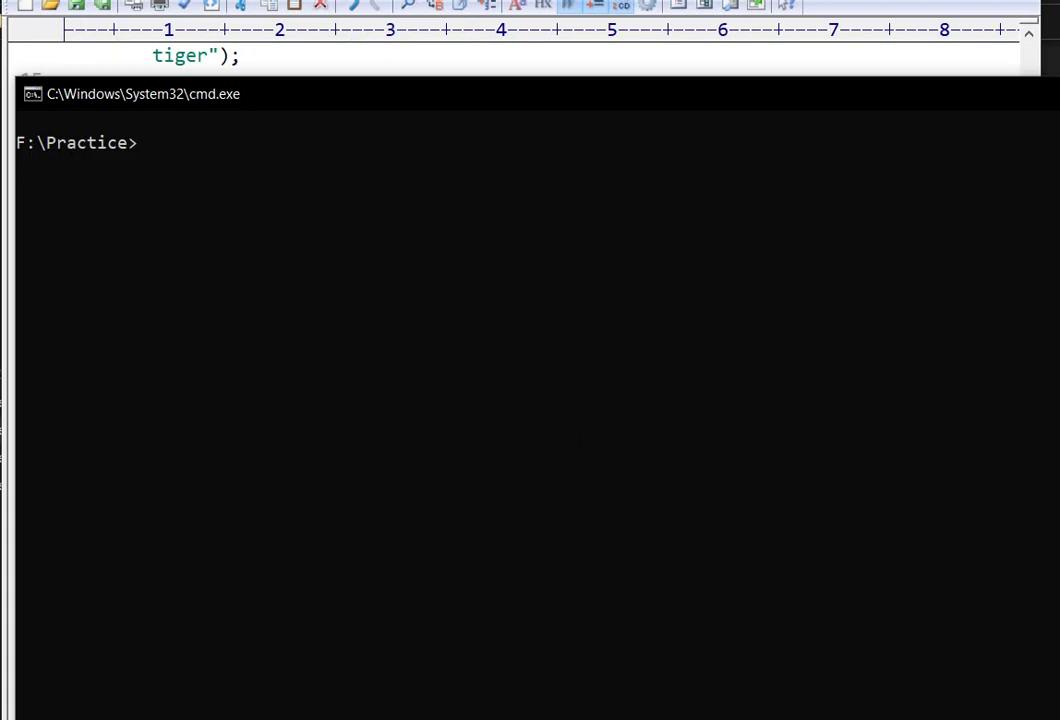
drag(502, 82, 492, 310)
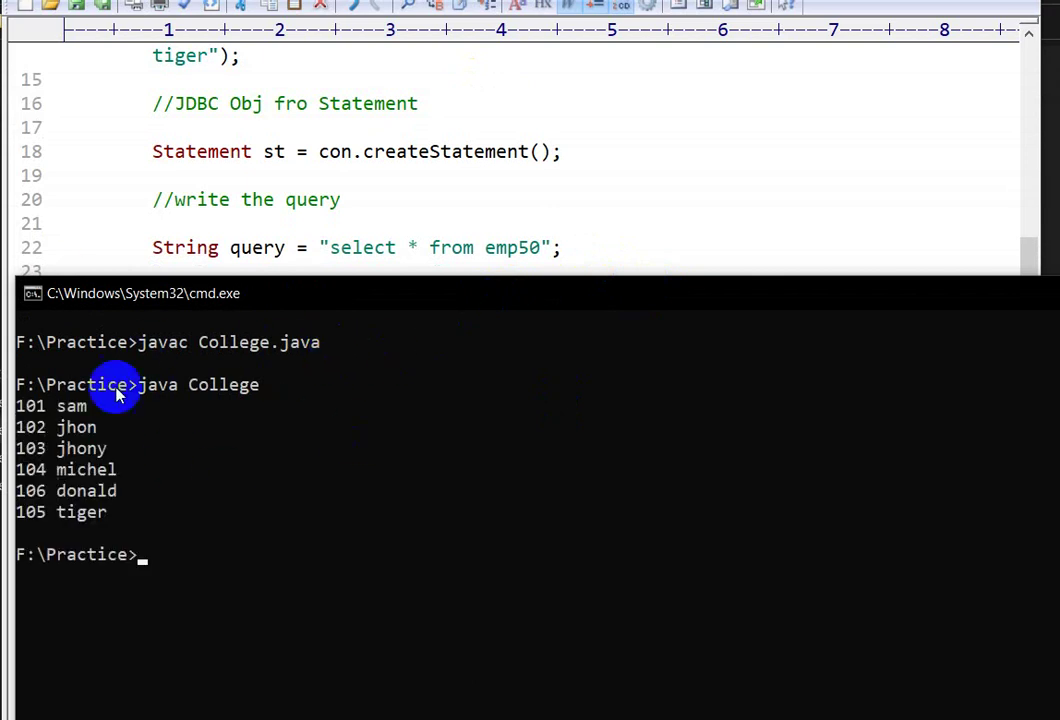
drag(137, 515, 12, 395)
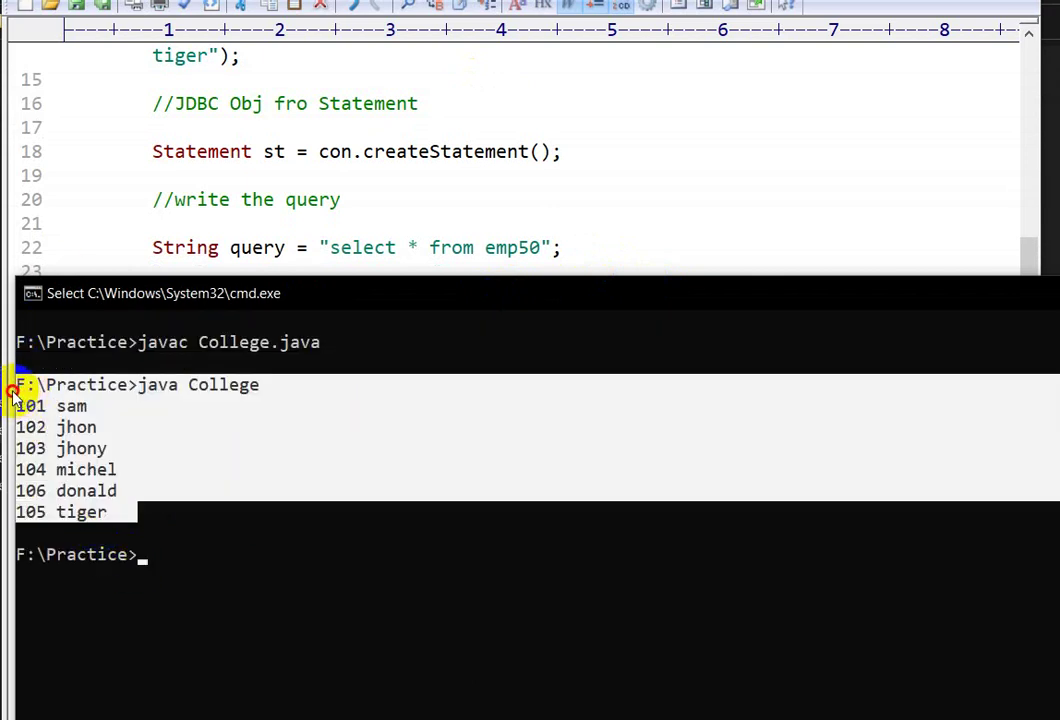
- Return to the code editor and review the emp50 query, the ResultSet execution and the while loop that prints the rows
click(367, 220)
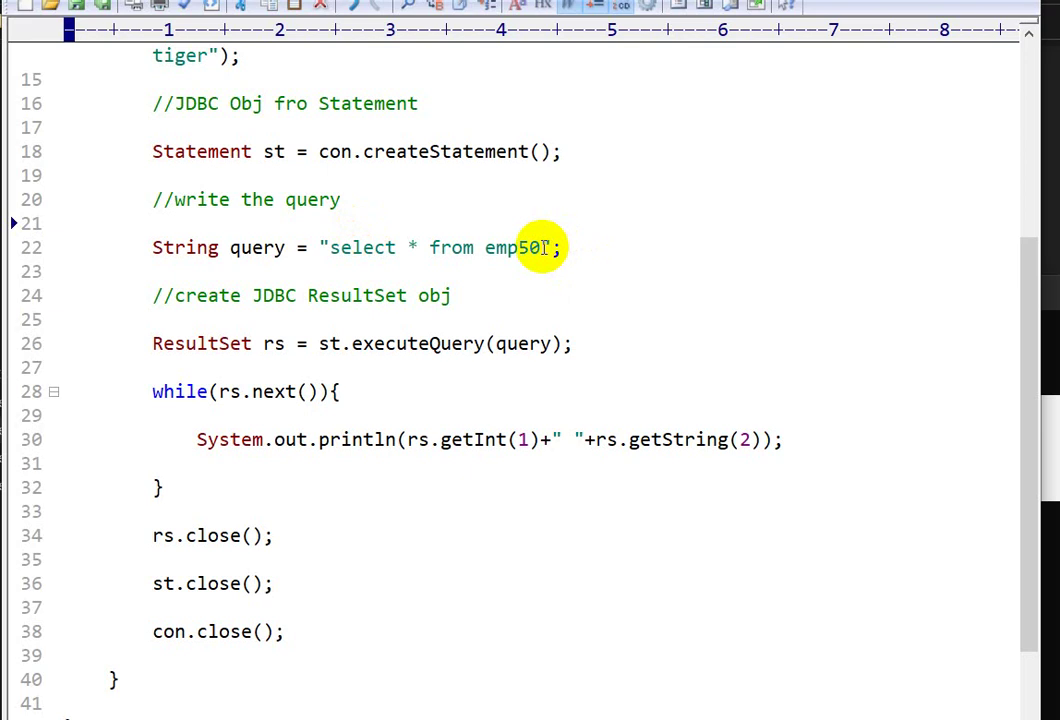
drag(543, 247, 488, 247)
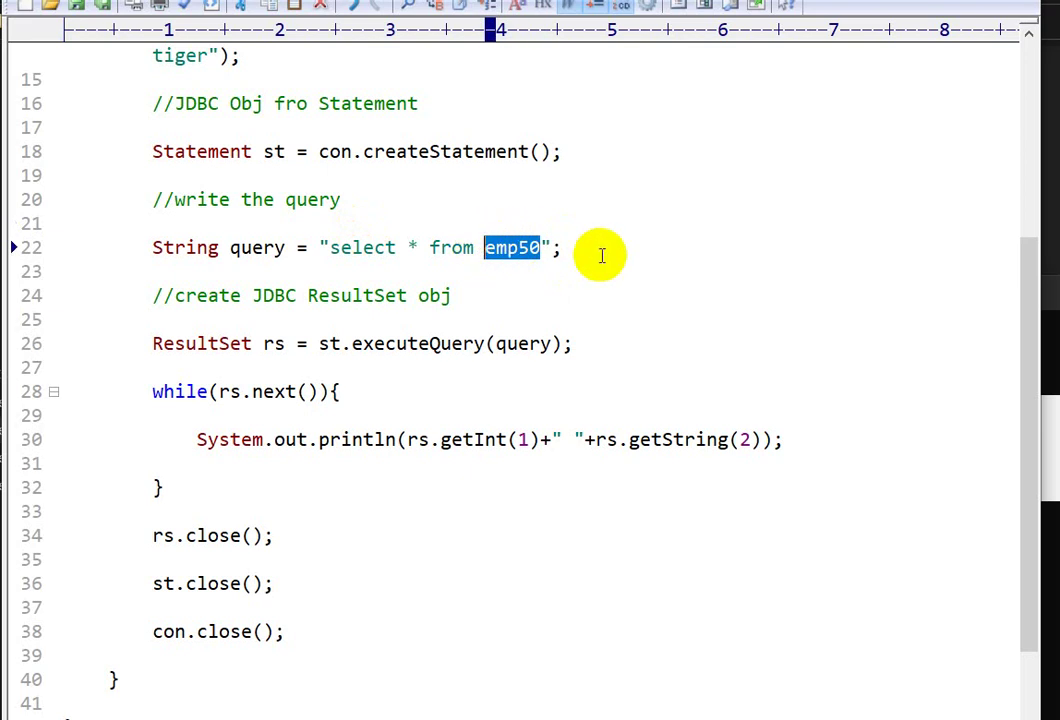
click(740, 440)
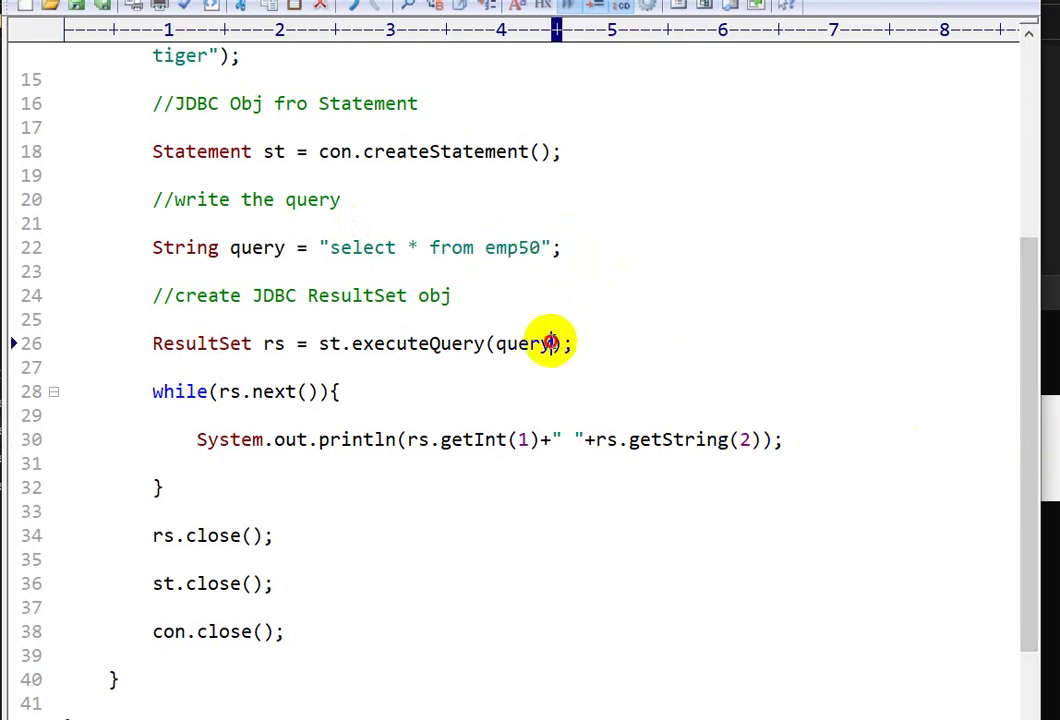
click(551, 343)
drag(541, 247, 338, 252)
click(355, 272)
drag(253, 343, 143, 343)
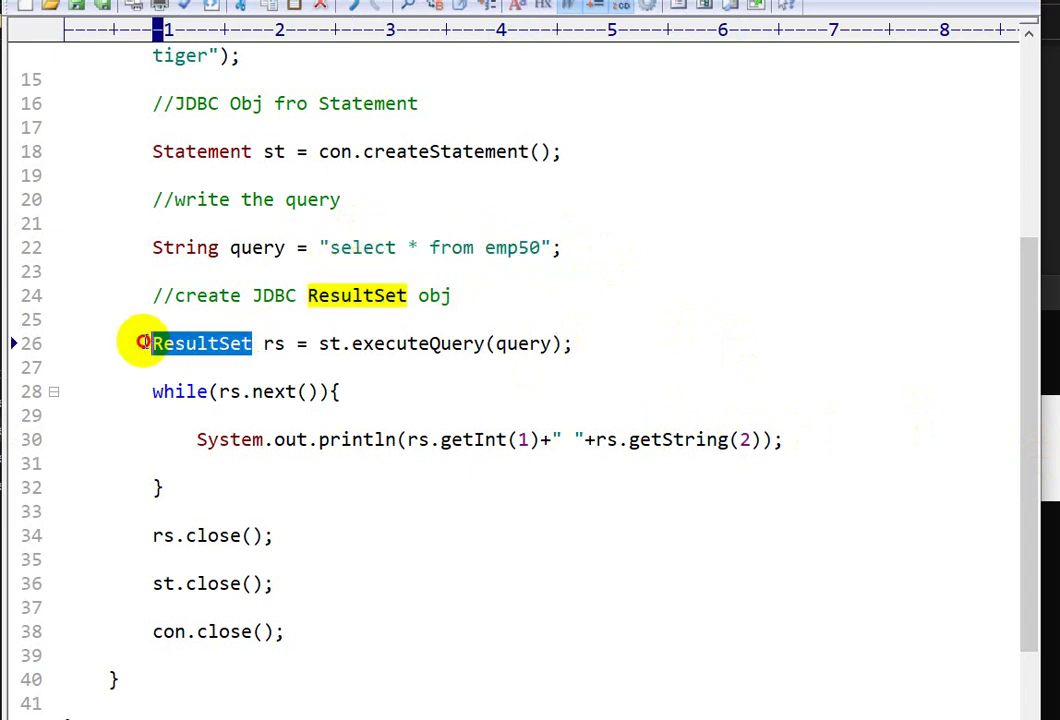
click(272, 464)
drag(187, 478, 150, 397)
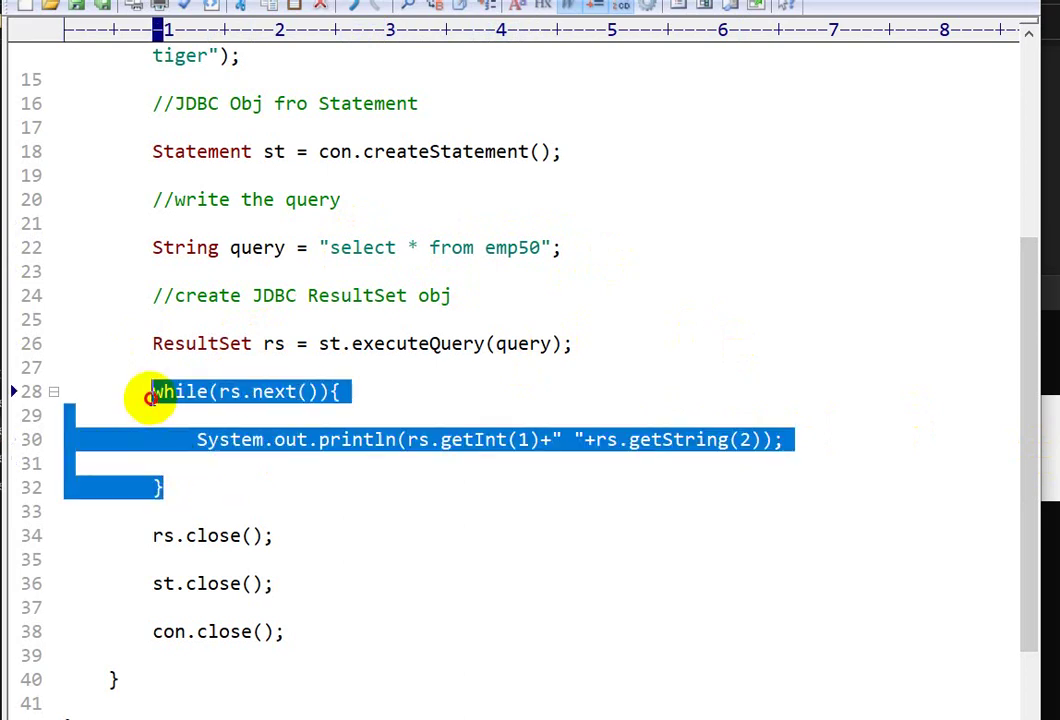
- Switch to Command Prompt and examine the rows printed by the College program
key(alt+Tab)
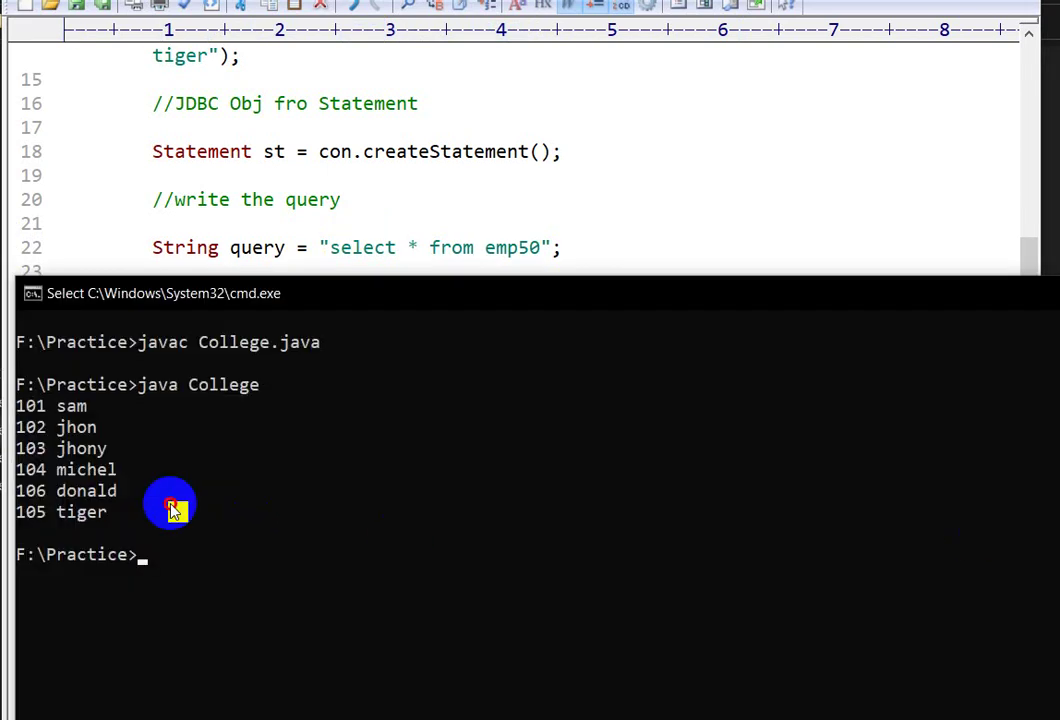
drag(180, 515, 38, 410)
right_click(250, 505)
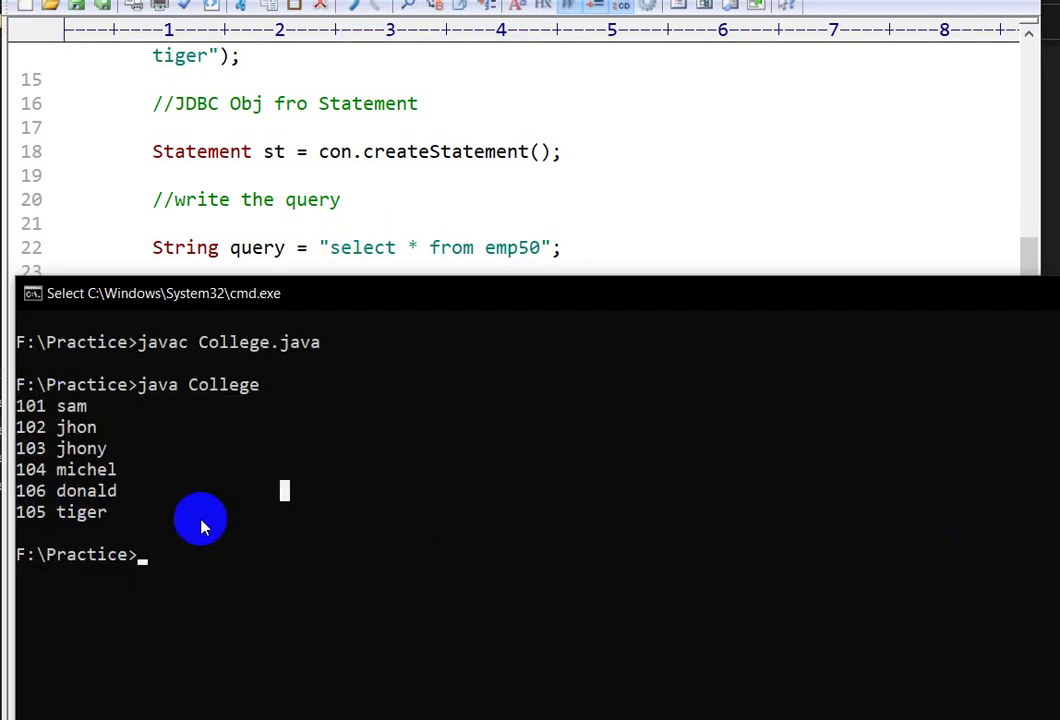
- Return to the start of the College source in the code editor and highlight the "classpath jar file set up" comment
click(553, 197)
scroll(553, 197, up, 5)
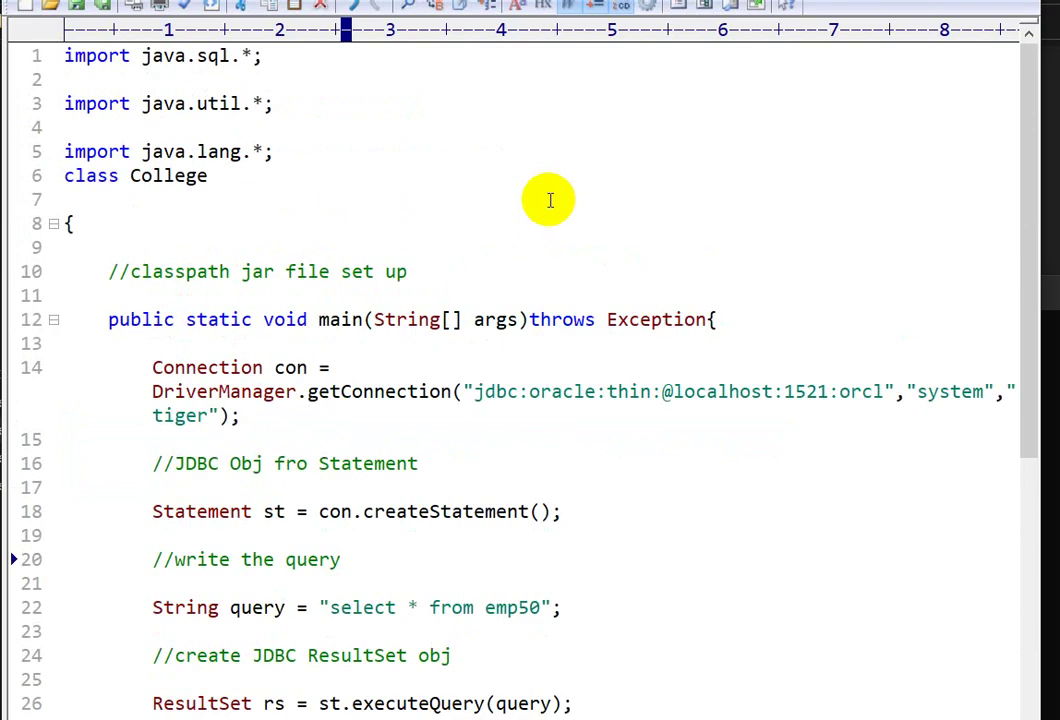
drag(409, 273, 131, 268)
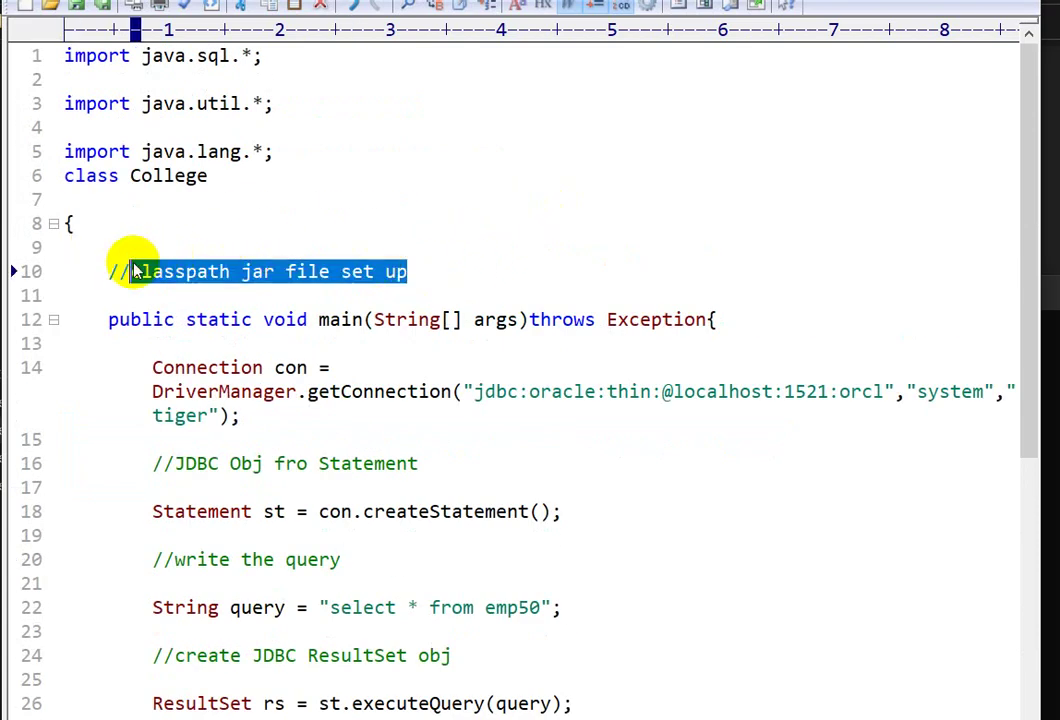
click(533, 434)
- Switch to the google.txt notes in Notepad and review the ojdbc8 jar path, the Oracle version list and the classpath heading
key(alt+Tab)
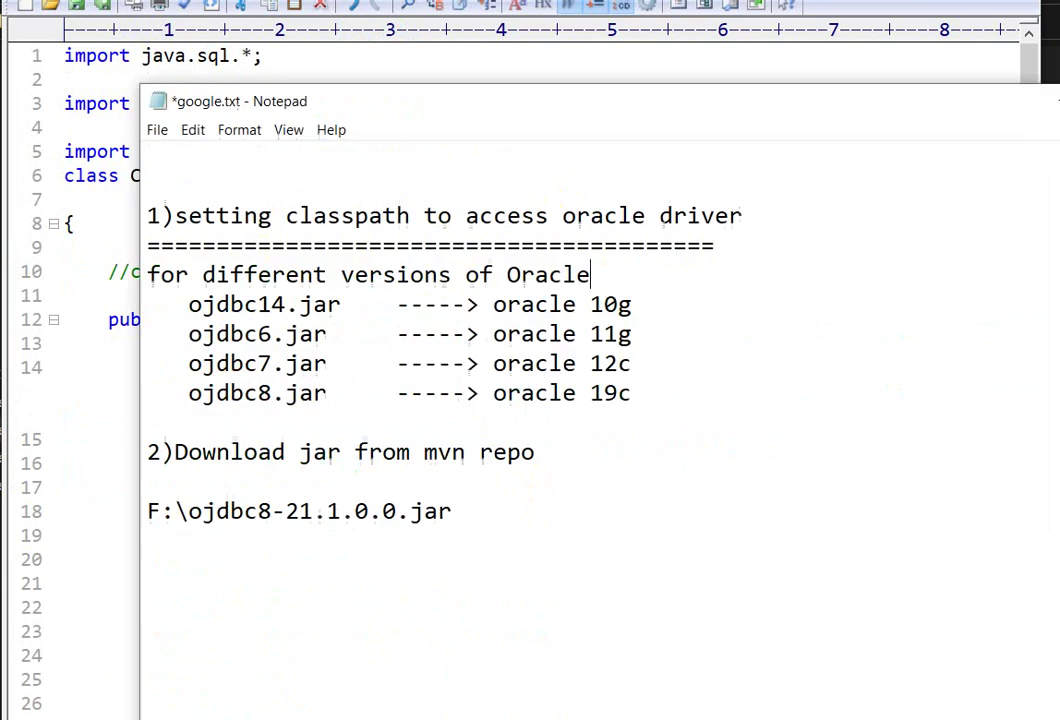
click(562, 76)
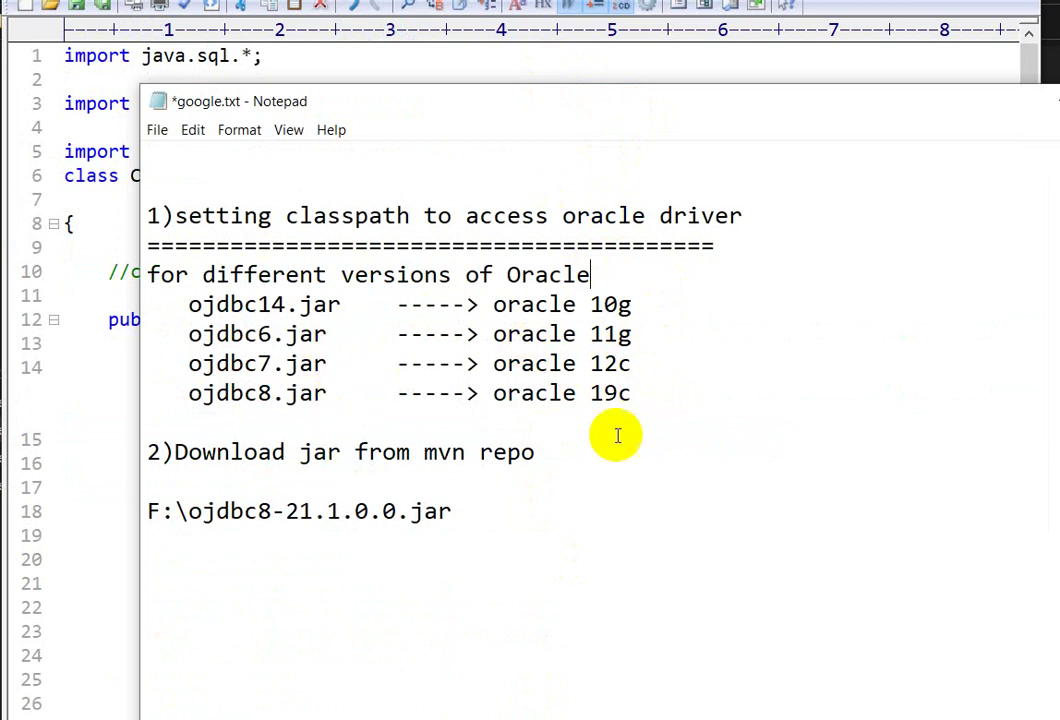
drag(499, 510, 145, 522)
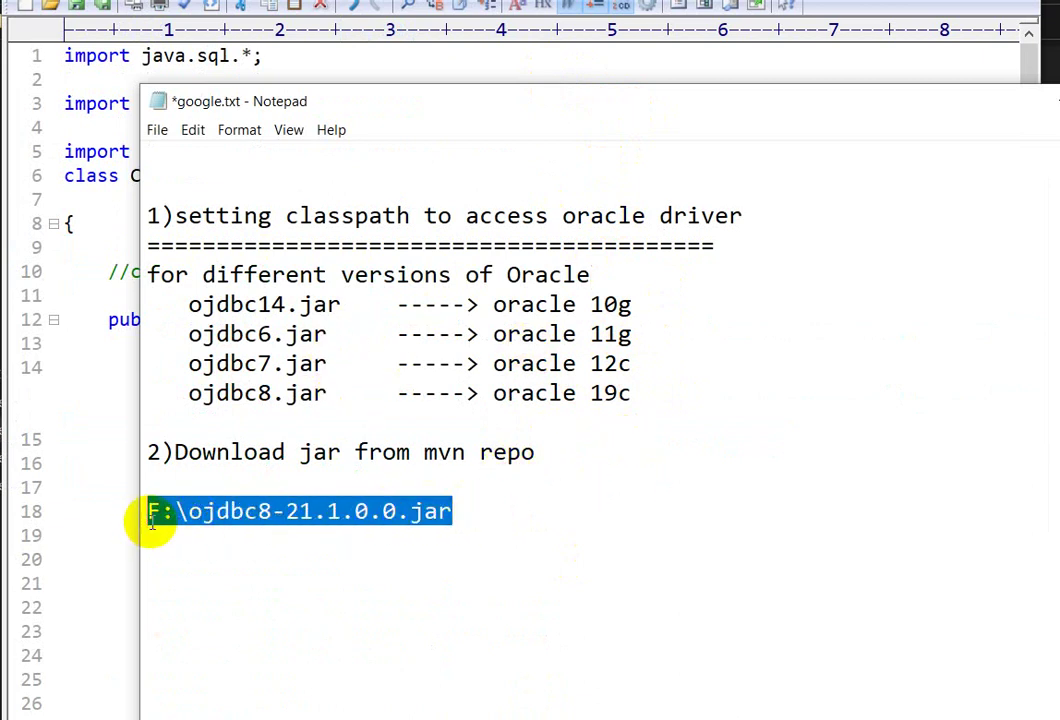
click(577, 542)
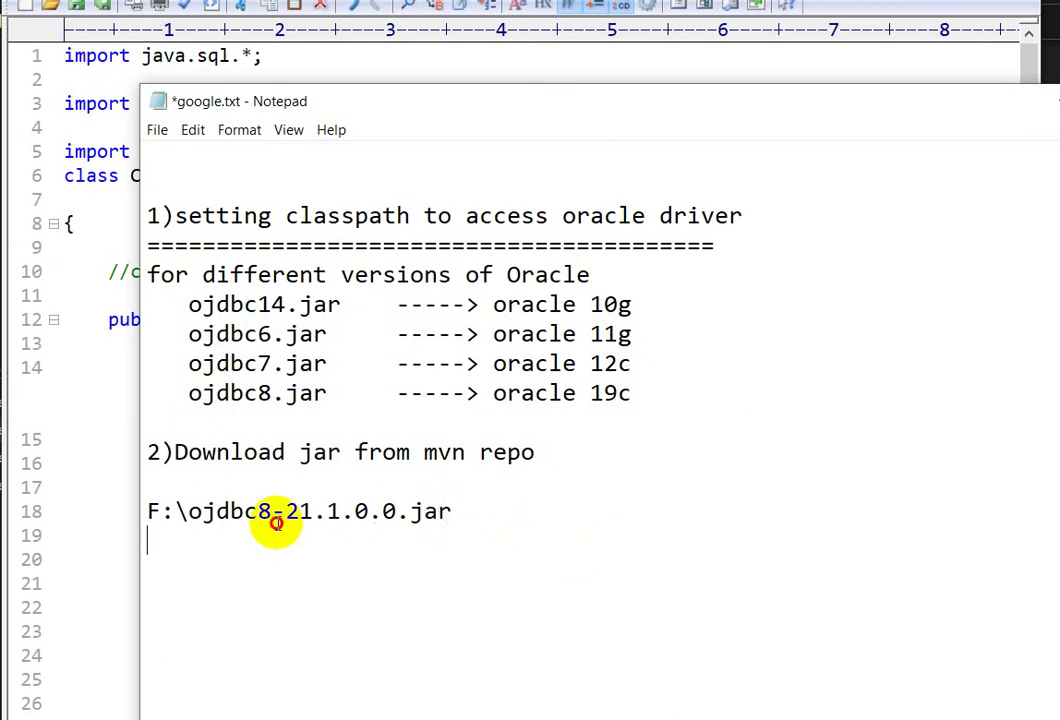
drag(277, 523, 144, 517)
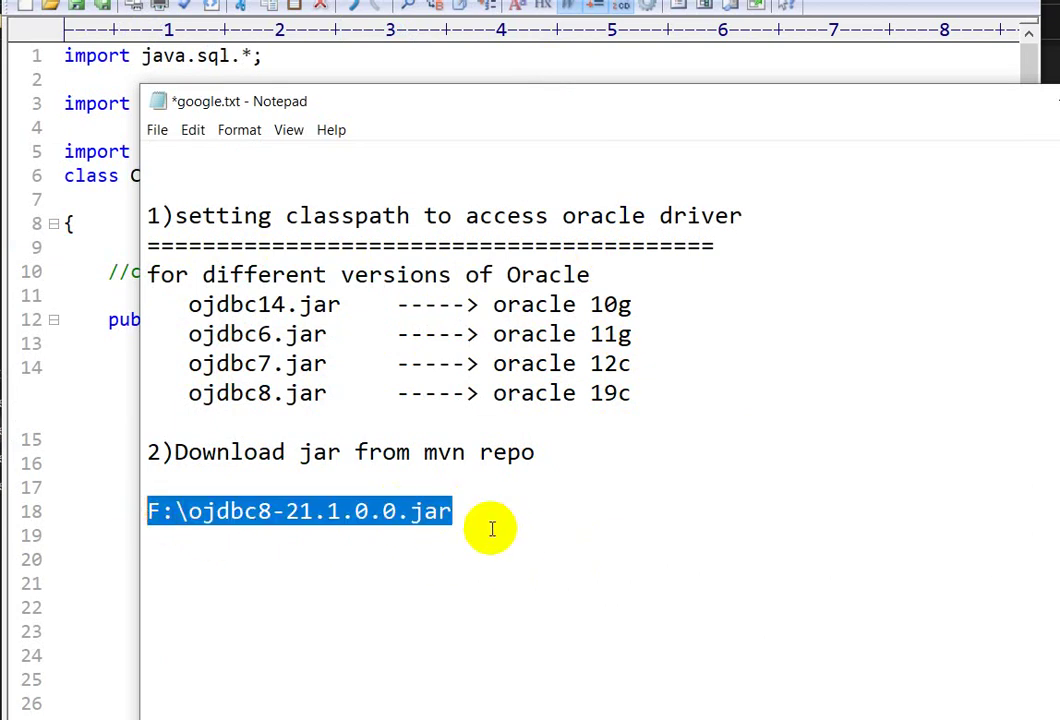
click(450, 557)
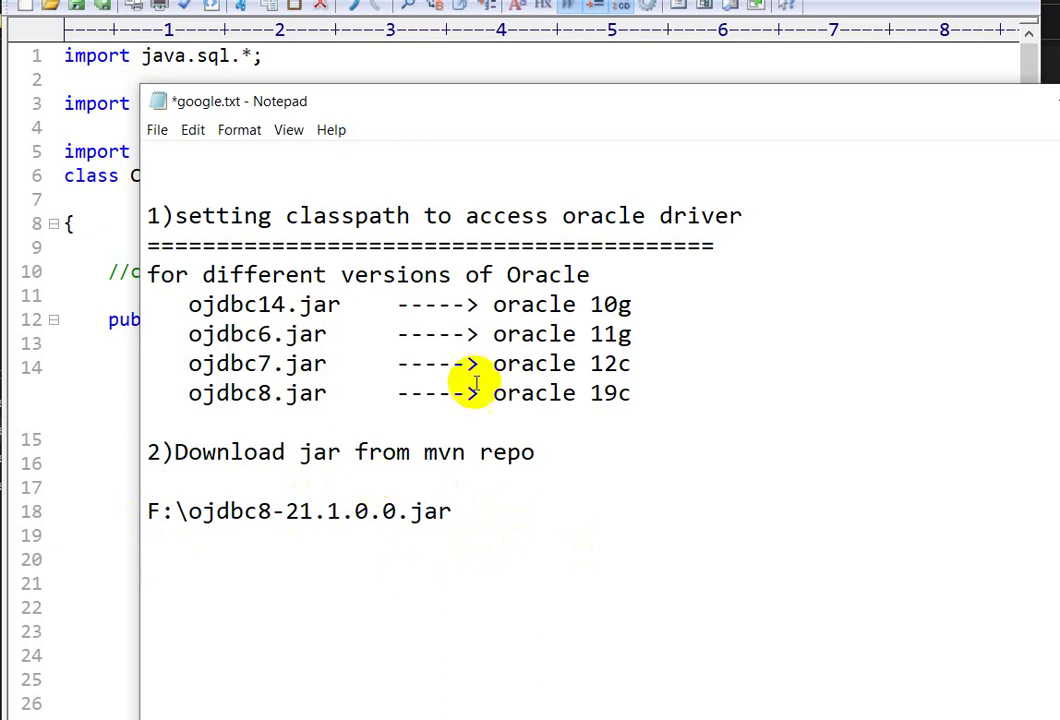
double_click(344, 233)
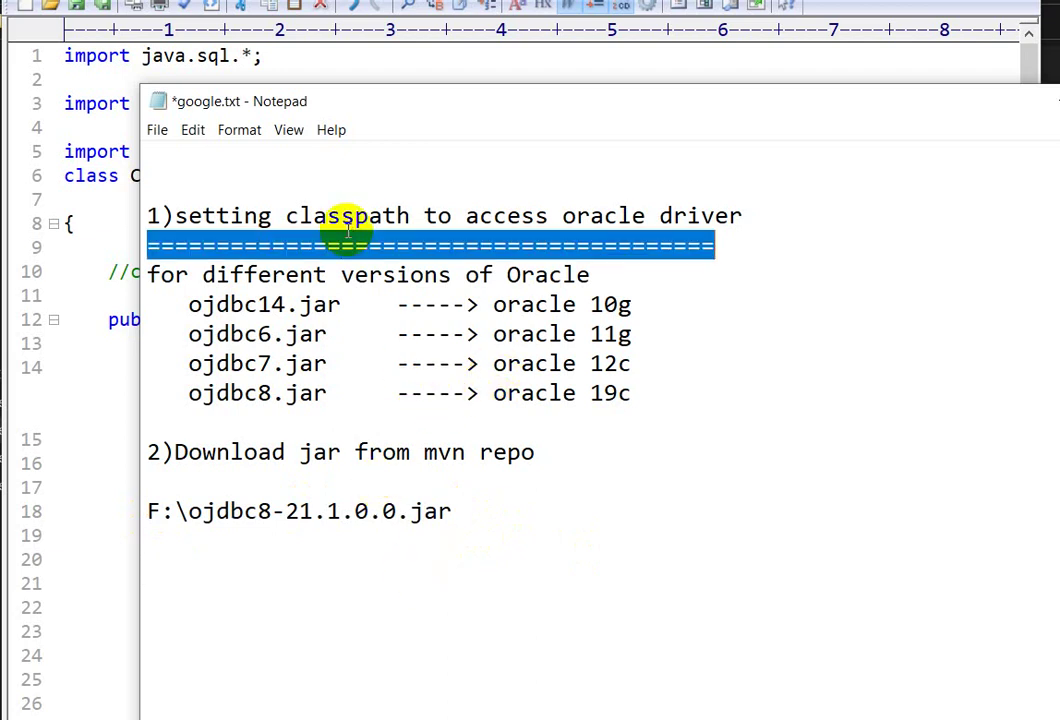
double_click(421, 203)
click(786, 395)
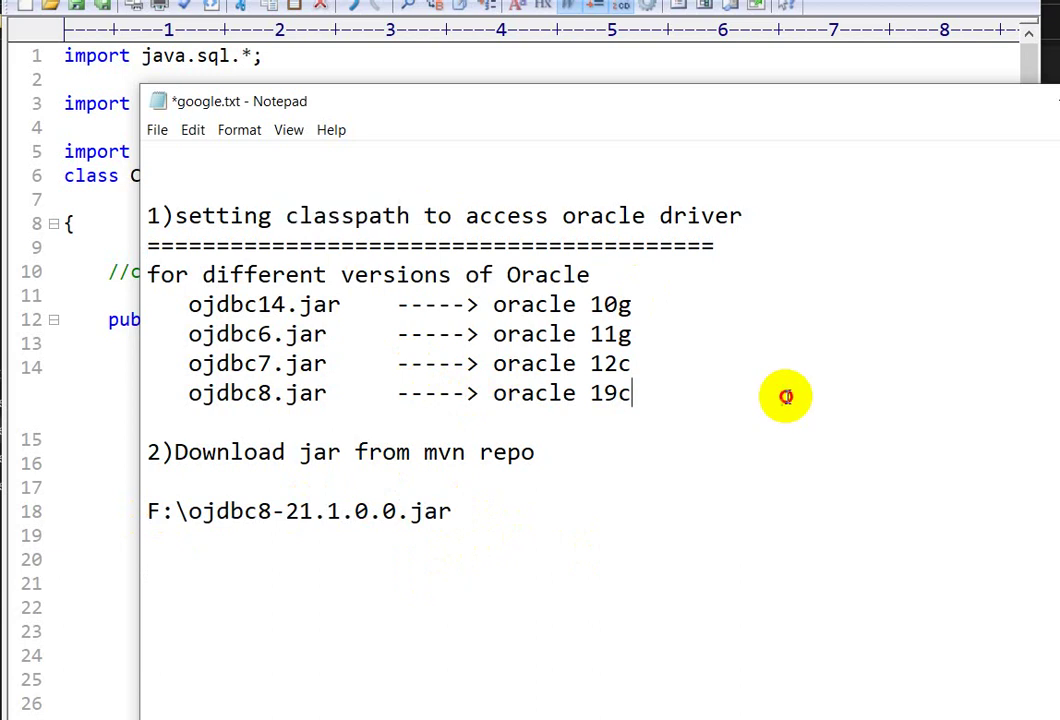